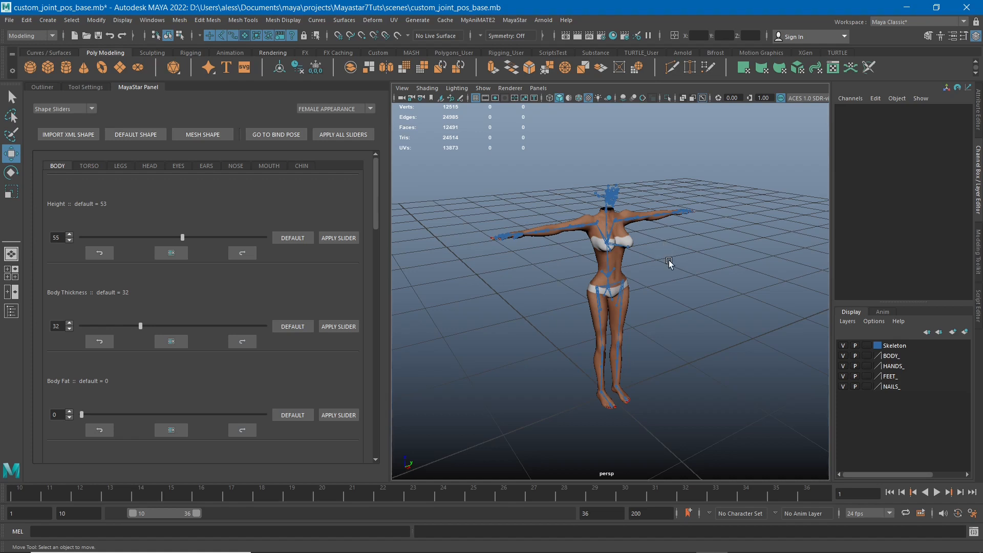
# - Switch the MayaStar Panel from the shape sliders to the External DevKits tools
pyautogui.moveTo(669, 260)
pyautogui.keyDown('alt'); pyautogui.mouseDown()
pyautogui.moveTo(646, 266)
pyautogui.moveTo(670, 262)
pyautogui.mouseUp(); pyautogui.keyUp('alt')
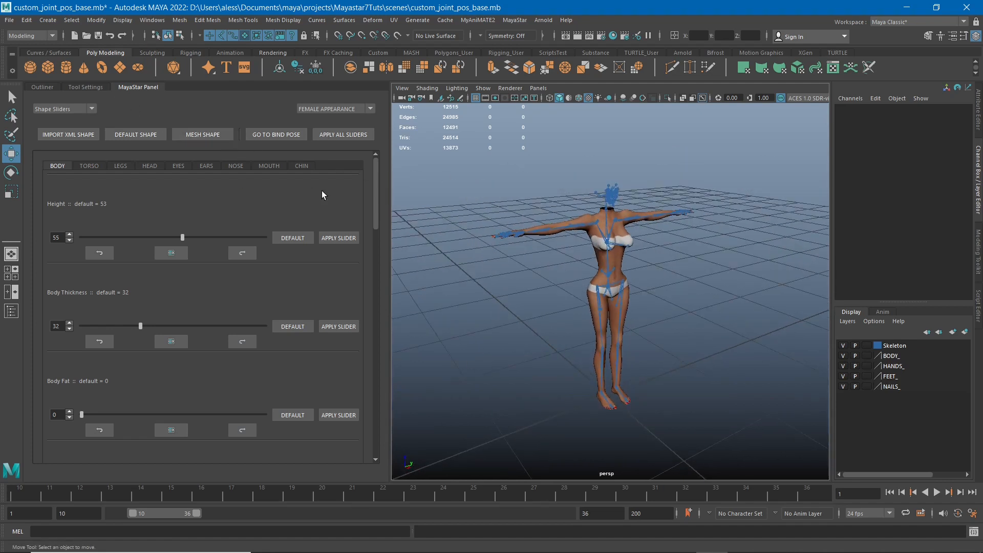
pyautogui.keyDown('alt'); pyautogui.moveTo(688, 331); pyautogui.dragTo(680, 306); pyautogui.keyUp('alt')
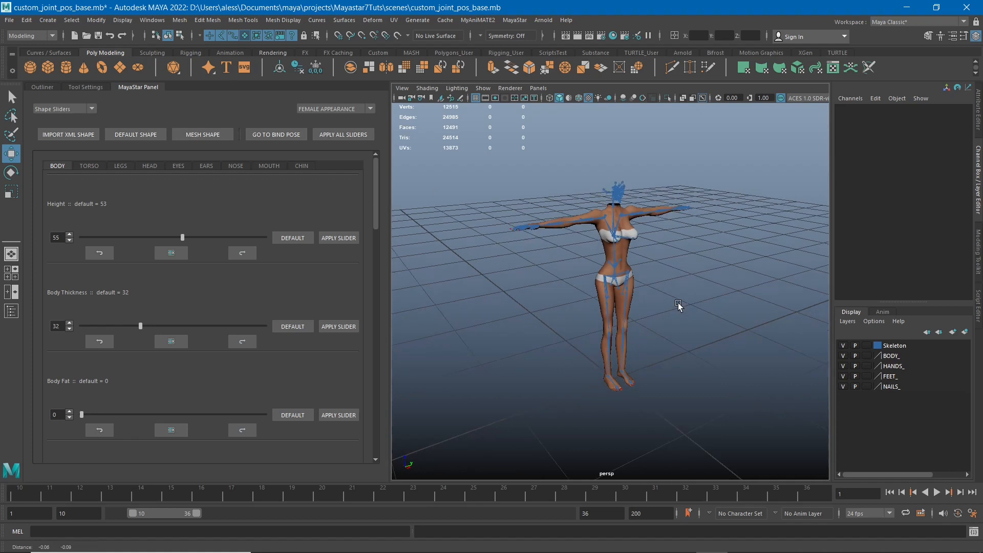
pyautogui.click(63, 109)
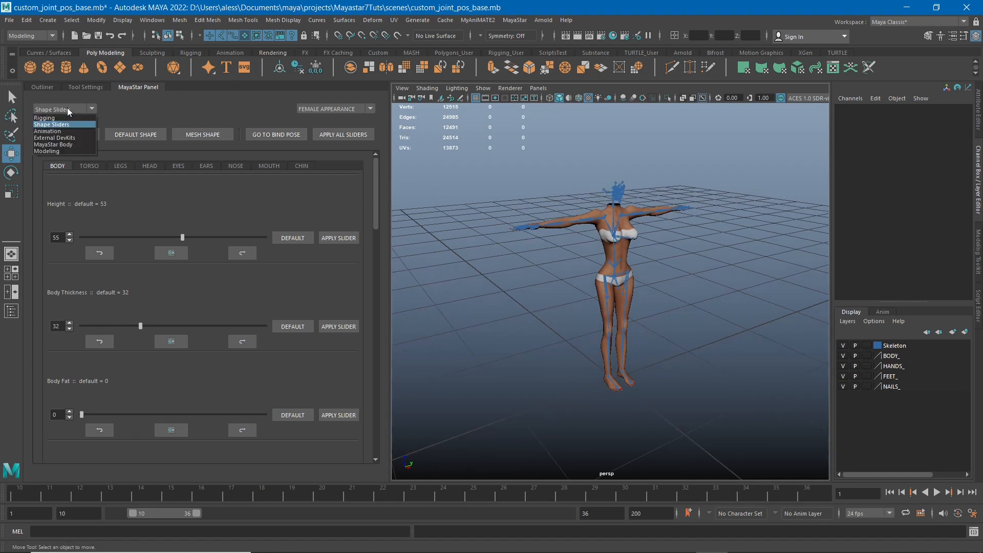
pyautogui.click(53, 138)
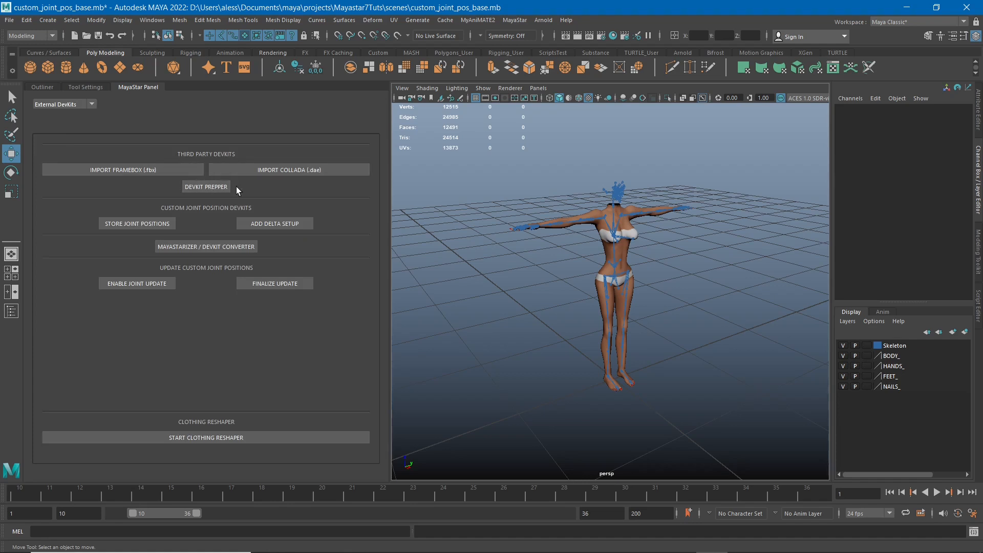
# - Select the left shoulder joint and the left elbow joint in turn to highlight their child chains
pyautogui.scroll(3, 573, 279)
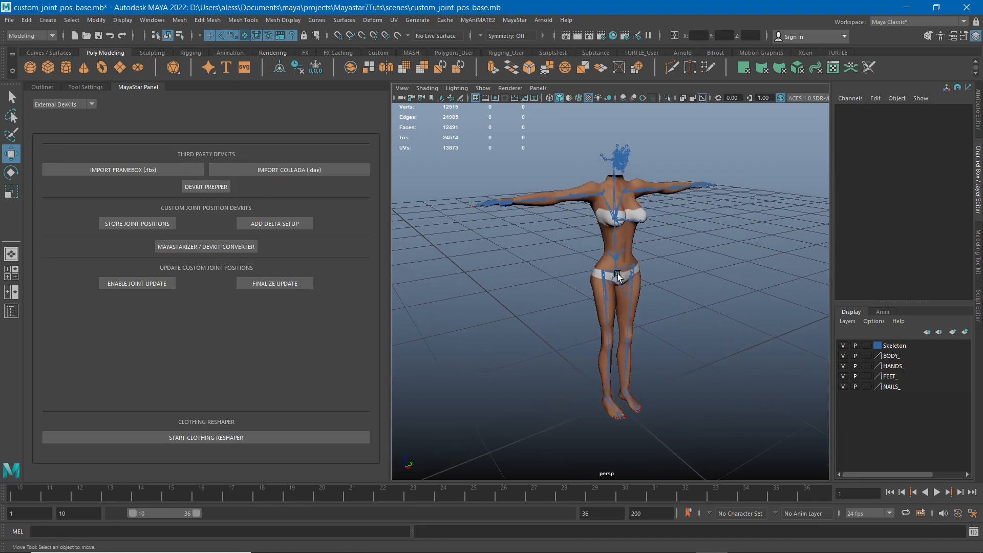
pyautogui.keyDown('alt'); pyautogui.moveTo(618, 276); pyautogui.dragTo(638, 201); pyautogui.keyUp('alt')
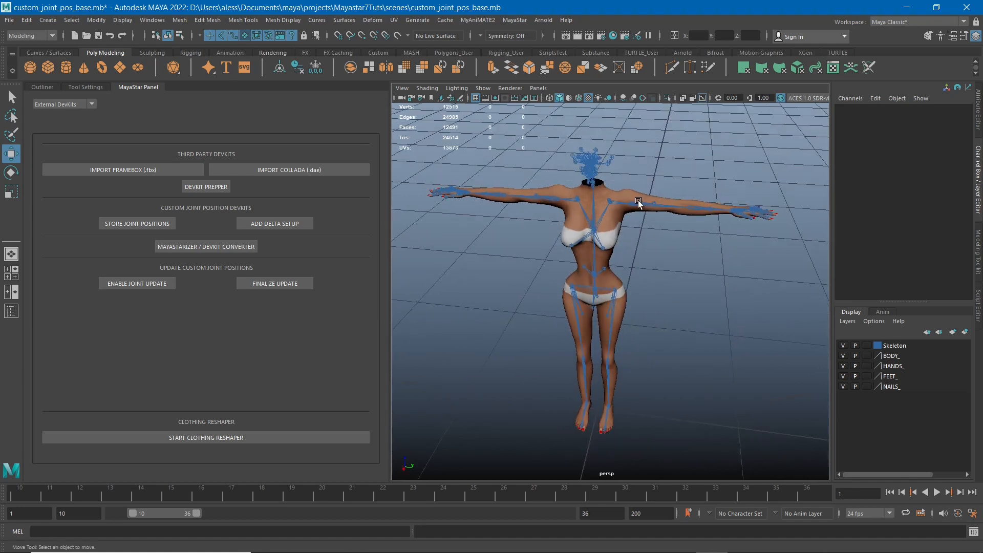
pyautogui.click(641, 197)
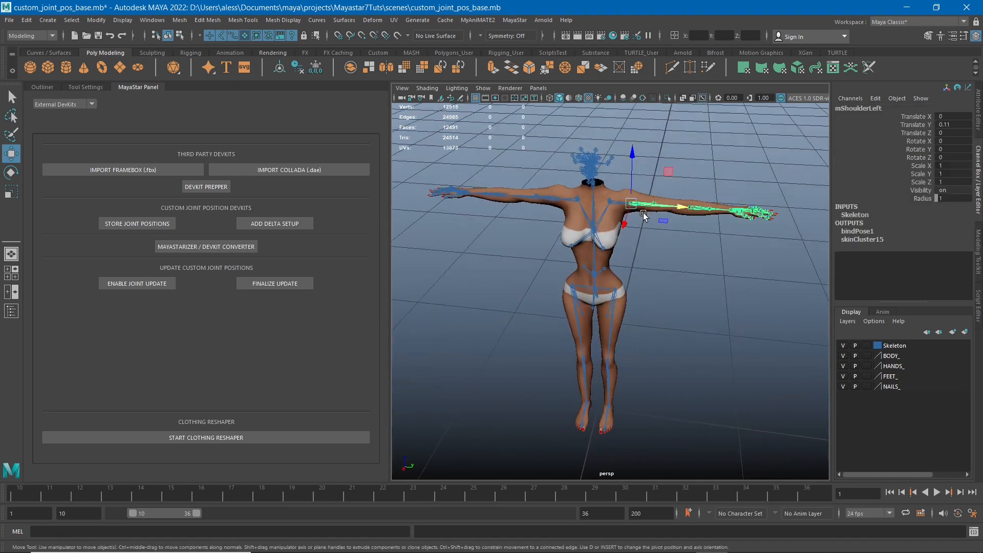
pyautogui.click(691, 210)
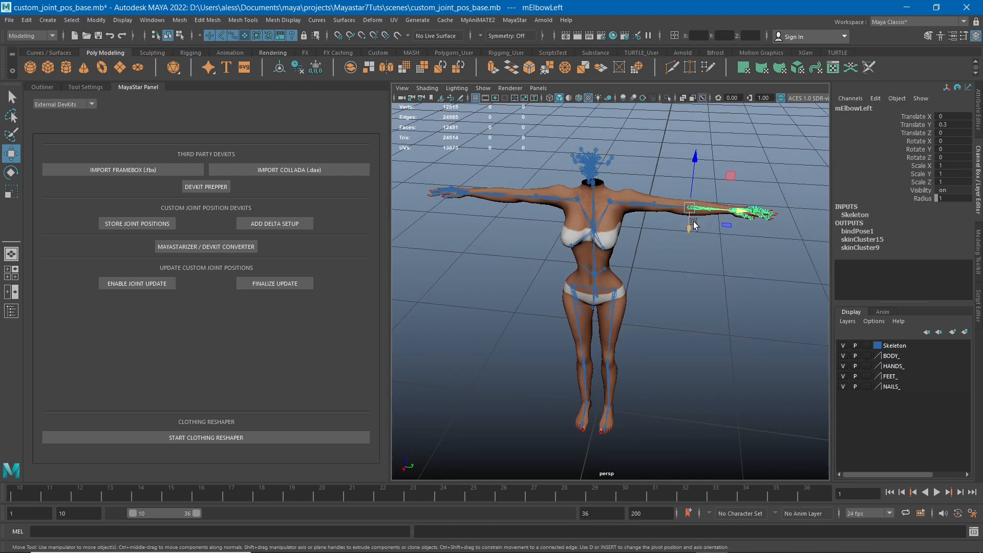
# - Examine the skeleton inside the body from the side and front, and clear the joint selection
pyautogui.keyDown('alt'); pyautogui.moveTo(686, 284); pyautogui.dragTo(703, 276, button='middle'); pyautogui.keyUp('alt')
pyautogui.keyDown('alt'); pyautogui.moveTo(703, 276); pyautogui.dragTo(585, 187); pyautogui.keyUp('alt')
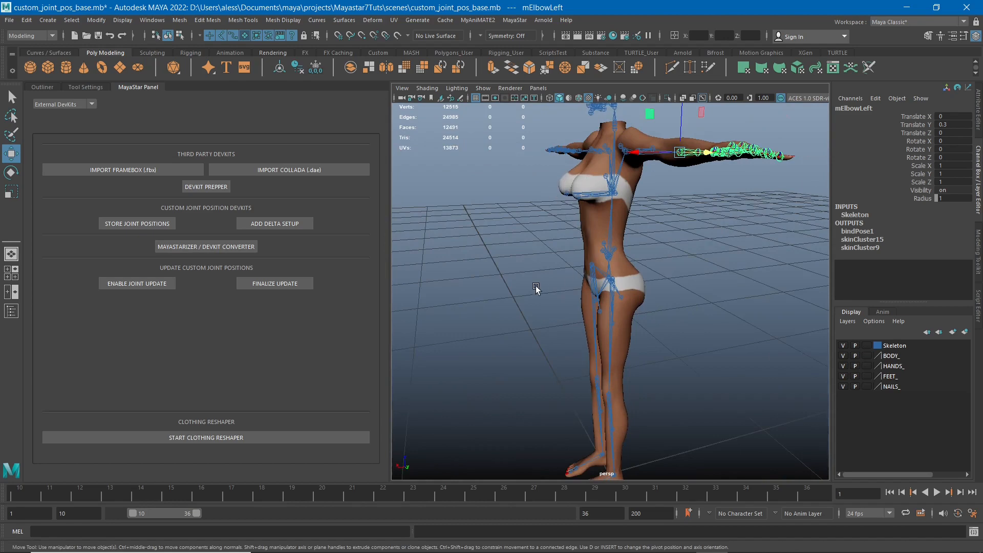
pyautogui.keyDown('alt'); pyautogui.moveTo(535, 287); pyautogui.dragTo(640, 257); pyautogui.keyUp('alt')
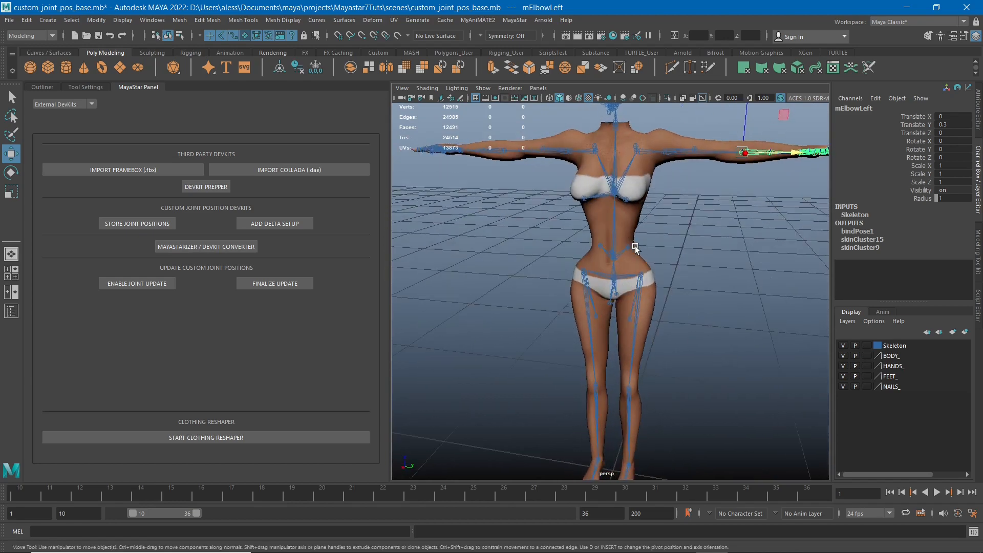
pyautogui.keyDown('alt'); pyautogui.moveTo(659, 251); pyautogui.dragTo(696, 266); pyautogui.keyUp('alt')
pyautogui.keyDown('alt'); pyautogui.moveTo(696, 267); pyautogui.dragTo(692, 236, button='middle'); pyautogui.keyUp('alt')
pyautogui.keyDown('alt'); pyautogui.moveTo(692, 235); pyautogui.dragTo(676, 254, button='right'); pyautogui.keyUp('alt')
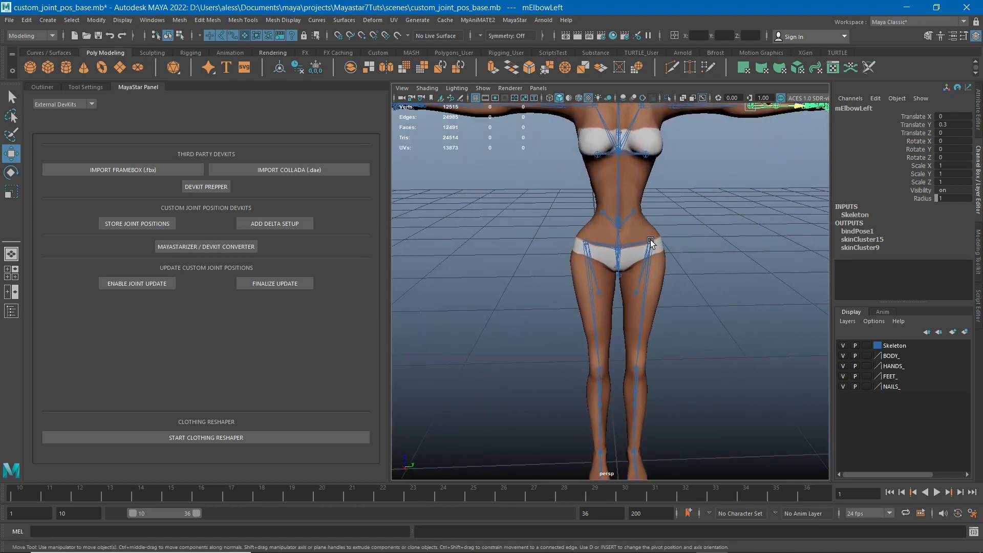
pyautogui.keyDown('alt'); pyautogui.moveTo(715, 300); pyautogui.dragTo(690, 245, button='right'); pyautogui.keyUp('alt')
pyautogui.click(710, 278)
pyautogui.keyDown('alt'); pyautogui.moveTo(675, 244); pyautogui.dragTo(643, 229); pyautogui.keyUp('alt')
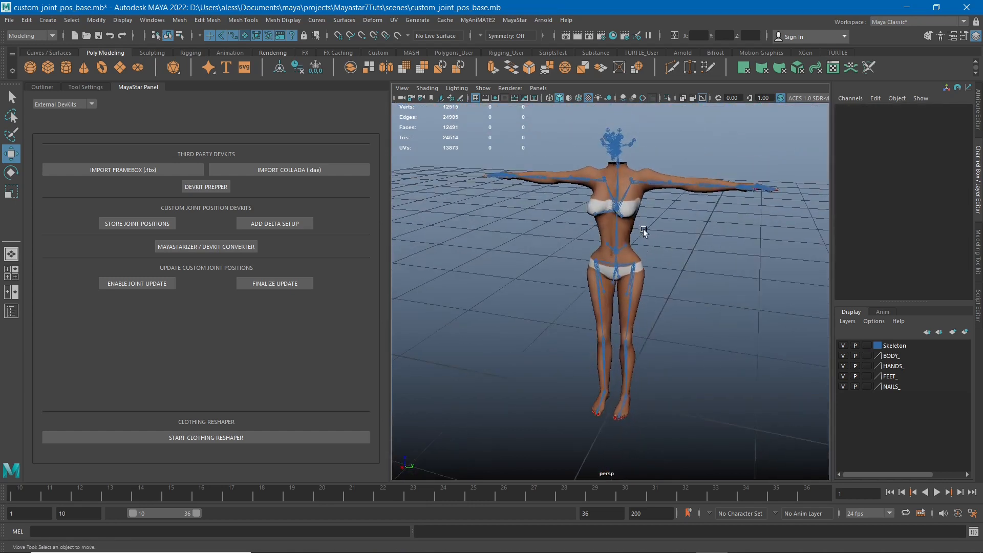
# - Select the chest joint to inspect the upper-body chain it controls, and deselect it
pyautogui.click(617, 183)
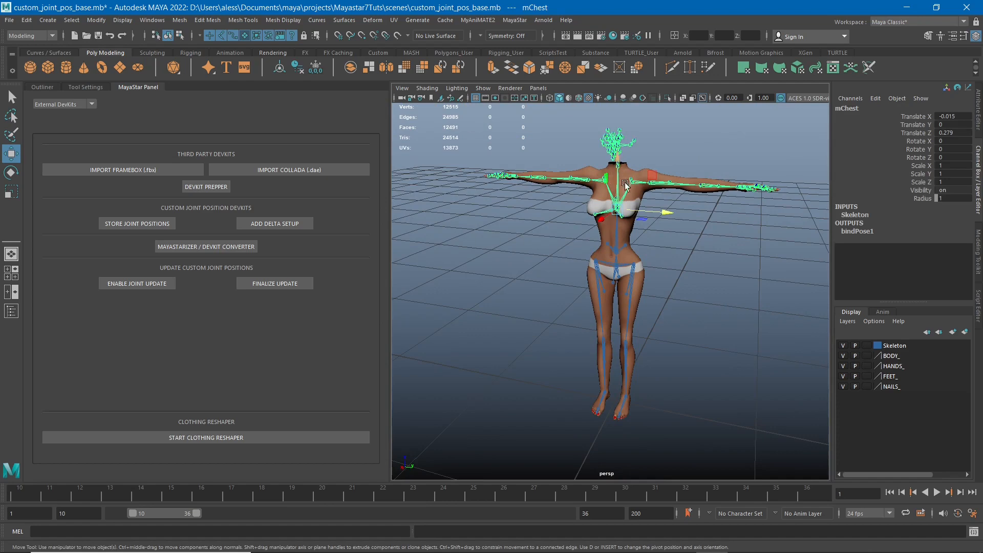
pyautogui.keyDown('alt'); pyautogui.moveTo(626, 185); pyautogui.dragTo(650, 258); pyautogui.keyUp('alt')
pyautogui.keyDown('alt'); pyautogui.moveTo(649, 255); pyautogui.dragTo(651, 268, button='middle'); pyautogui.keyUp('alt')
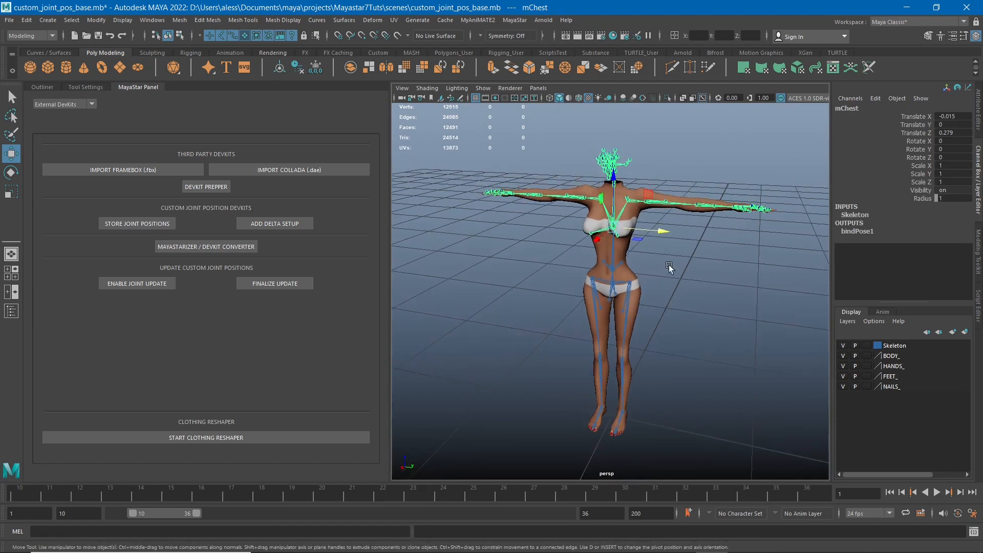
pyautogui.keyDown('alt'); pyautogui.moveTo(668, 265); pyautogui.dragTo(677, 281, button='right'); pyautogui.keyUp('alt')
pyautogui.click(712, 286)
pyautogui.keyDown('alt'); pyautogui.moveTo(689, 278); pyautogui.dragTo(710, 241); pyautogui.keyUp('alt')
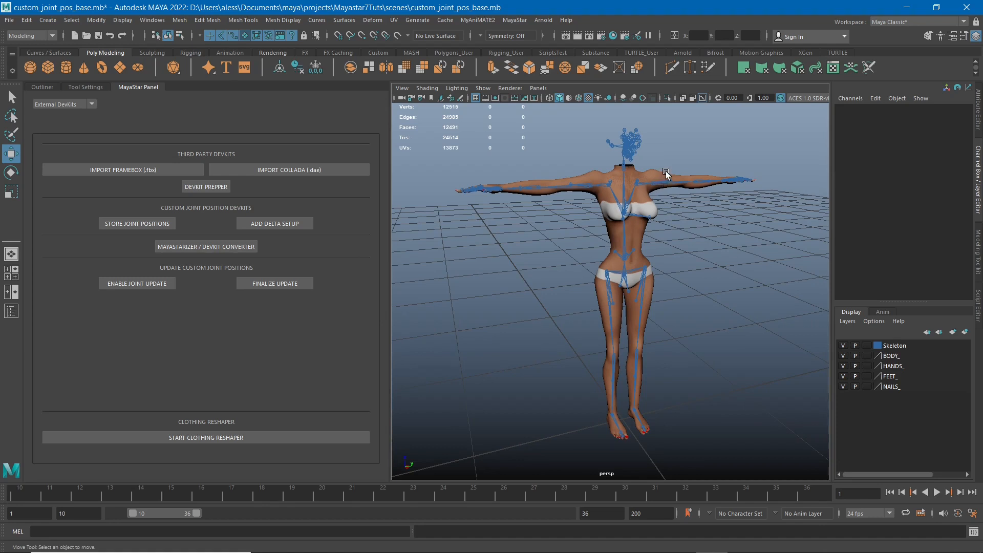
# - Examine how the joints sit in the arms, torso and hips, from the front and from above
pyautogui.keyDown('alt'); pyautogui.moveTo(698, 214); pyautogui.dragTo(676, 213); pyautogui.keyUp('alt')
pyautogui.keyDown('alt'); pyautogui.moveTo(675, 213); pyautogui.dragTo(660, 238, button='middle'); pyautogui.keyUp('alt')
pyautogui.keyDown('alt'); pyautogui.moveTo(653, 219); pyautogui.dragTo(676, 239, button='right'); pyautogui.keyUp('alt')
pyautogui.keyDown('alt'); pyautogui.moveTo(677, 238); pyautogui.dragTo(676, 207); pyautogui.keyUp('alt')
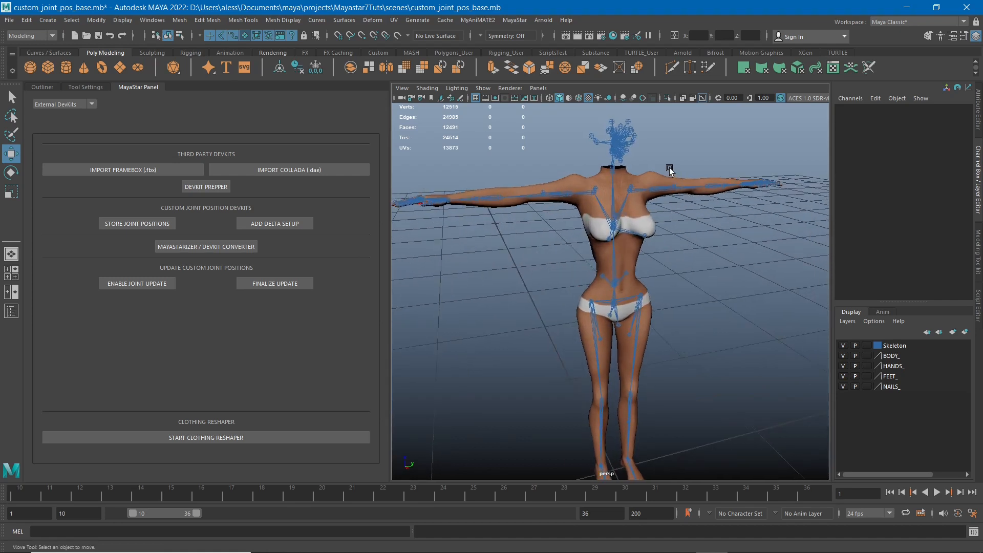
pyautogui.keyDown('alt'); pyautogui.moveTo(670, 193); pyautogui.dragTo(666, 222); pyautogui.keyUp('alt')
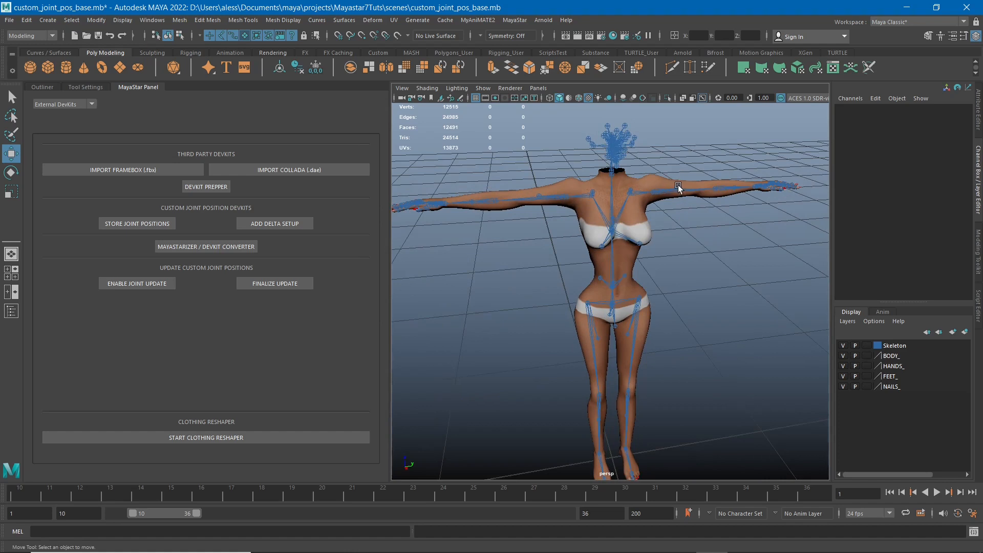
pyautogui.keyDown('alt'); pyautogui.moveTo(679, 185); pyautogui.dragTo(681, 224); pyautogui.keyUp('alt')
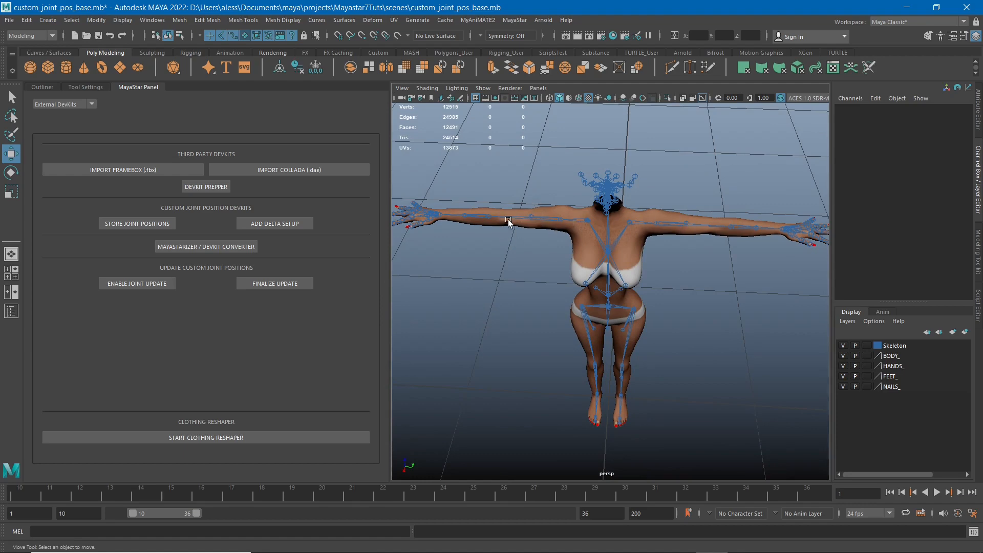
pyautogui.keyDown('alt'); pyautogui.moveTo(706, 272); pyautogui.dragTo(686, 205); pyautogui.keyUp('alt')
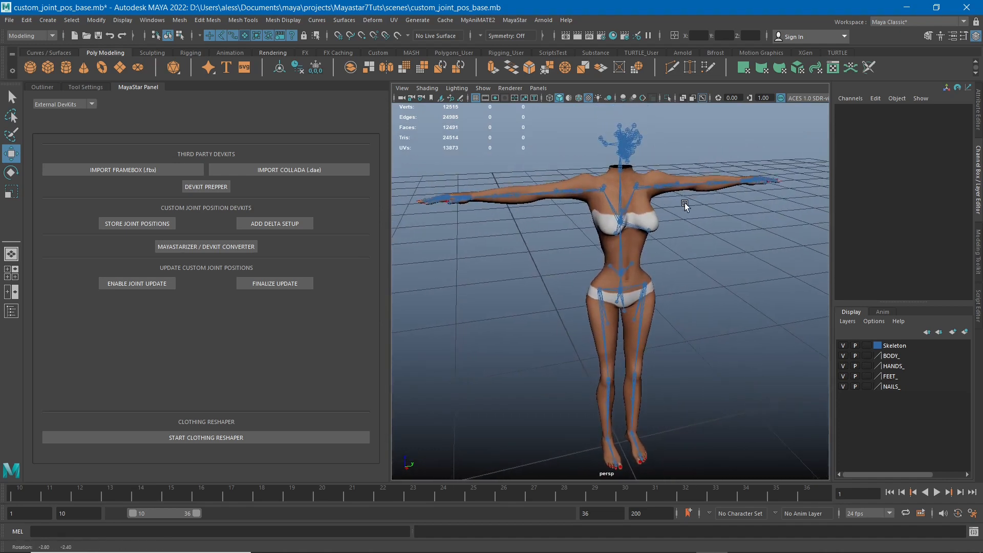
# - Select the pelvis joint at the root of the skeleton and deselect everything
pyautogui.click(620, 290)
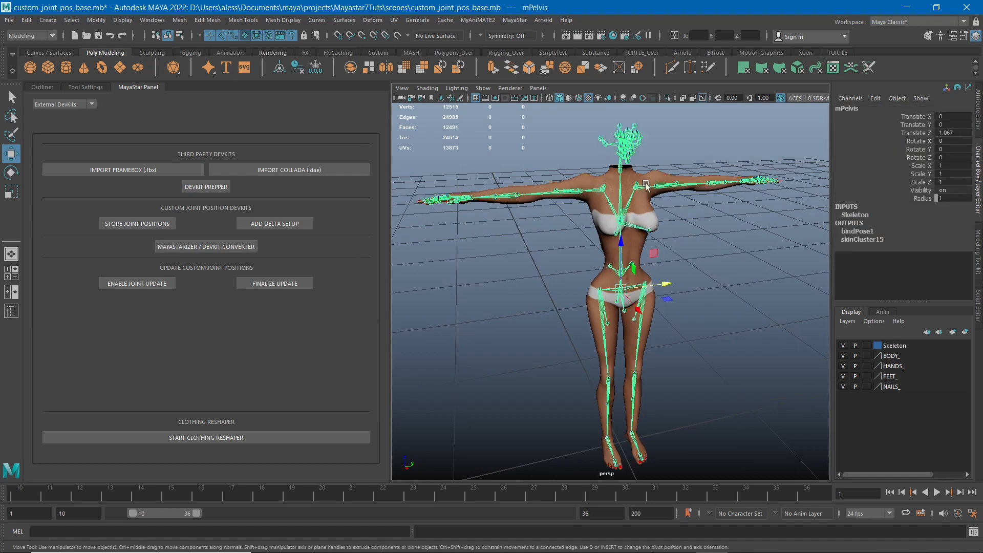
pyautogui.keyDown('alt'); pyautogui.moveTo(692, 248); pyautogui.dragTo(691, 232); pyautogui.keyUp('alt')
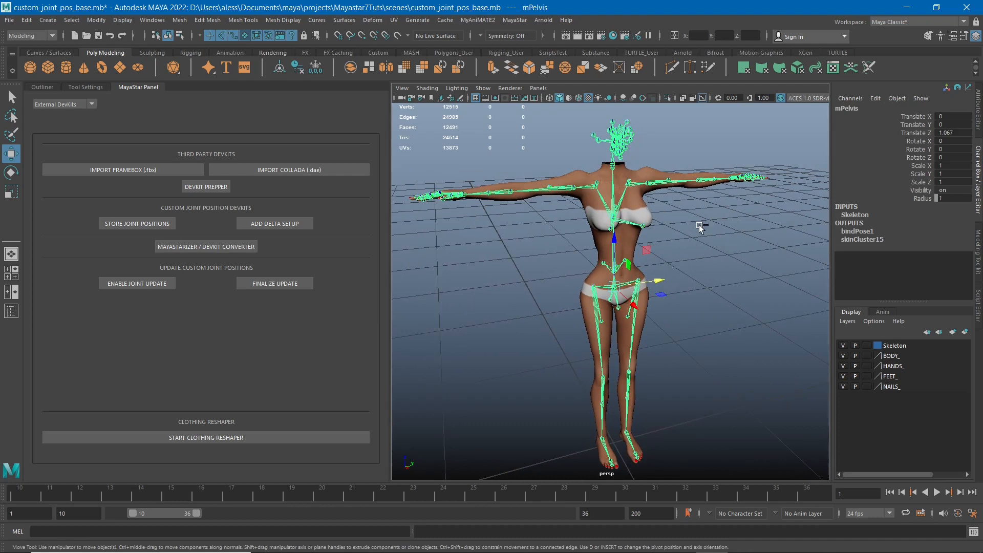
pyautogui.rightClick(700, 227)
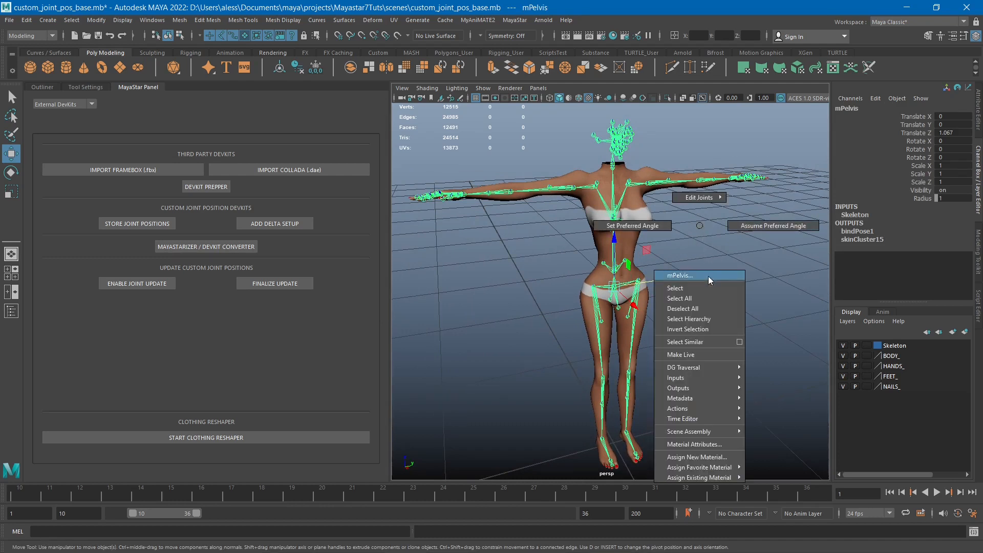
pyautogui.click(686, 308)
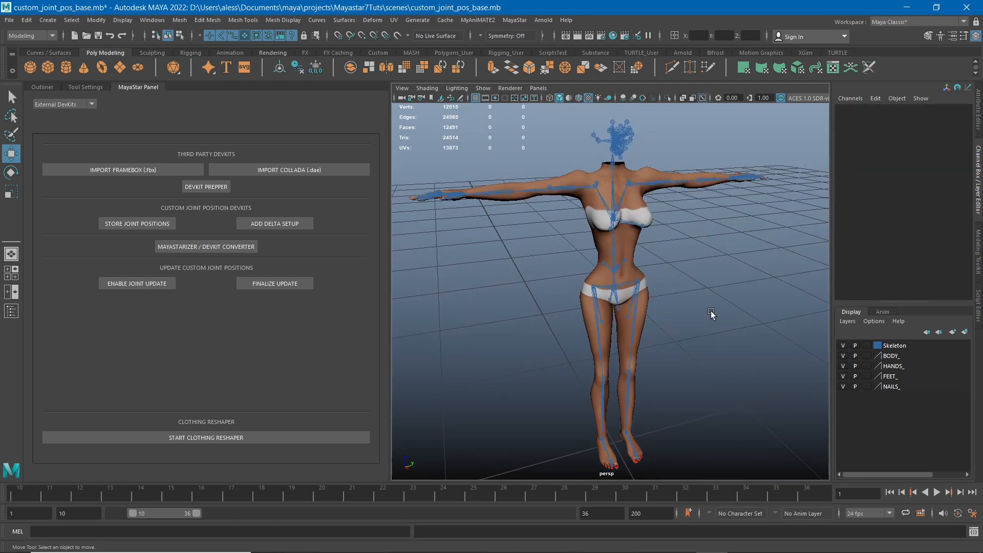
# - Select the whole joint hierarchy starting from the pelvis joint with Select Hierarchy
pyautogui.keyDown('alt'); pyautogui.moveTo(708, 311); pyautogui.dragTo(682, 278); pyautogui.keyUp('alt')
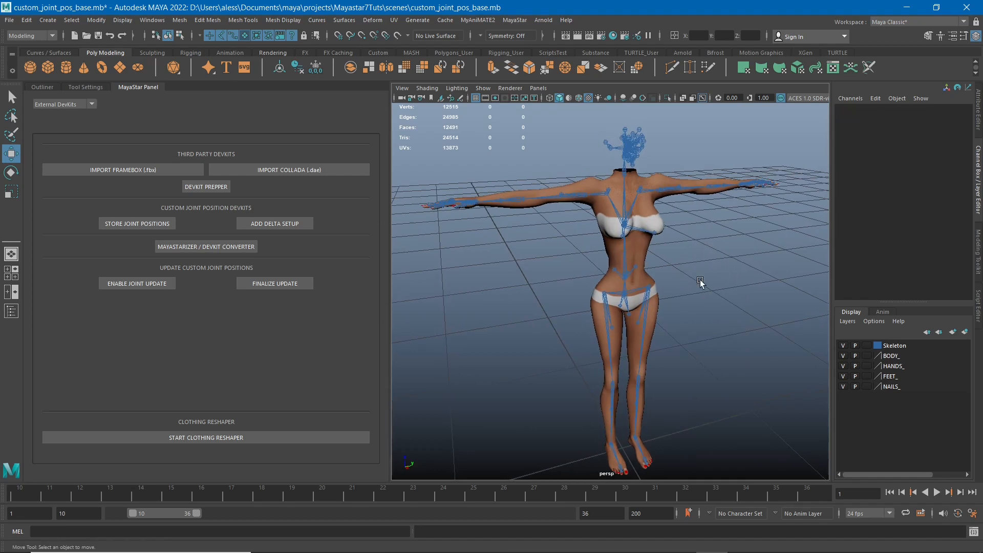
pyautogui.click(642, 277)
pyautogui.rightClick(730, 250)
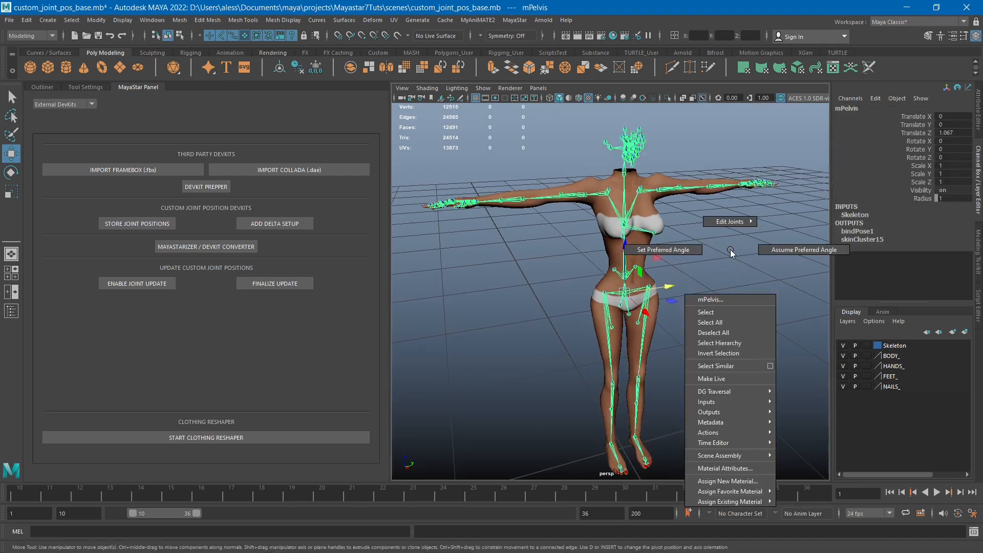
pyautogui.click(738, 342)
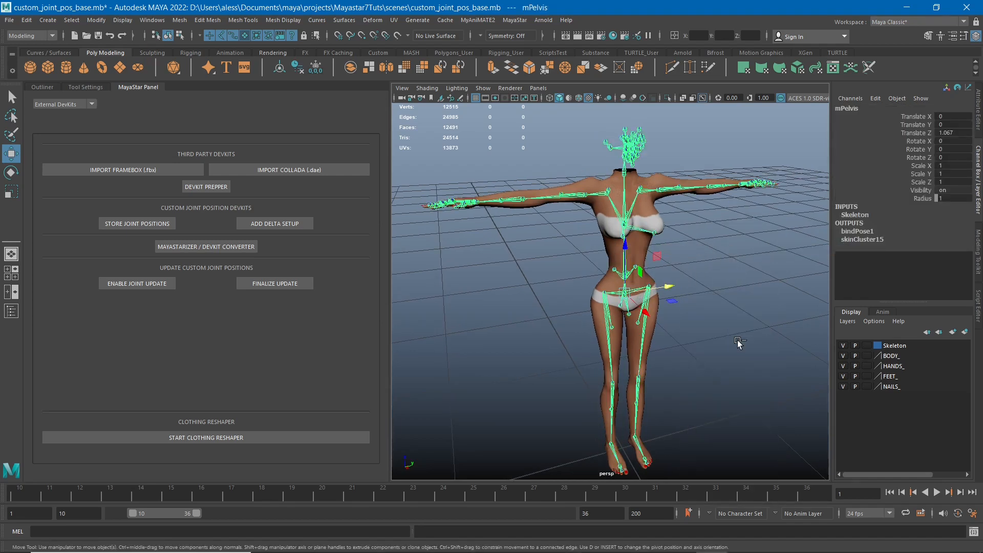
# - Examine the fully selected skeleton hierarchy up close from the front and clear the selection
pyautogui.keyDown('alt'); pyautogui.moveTo(732, 282); pyautogui.dragTo(690, 279); pyautogui.keyUp('alt')
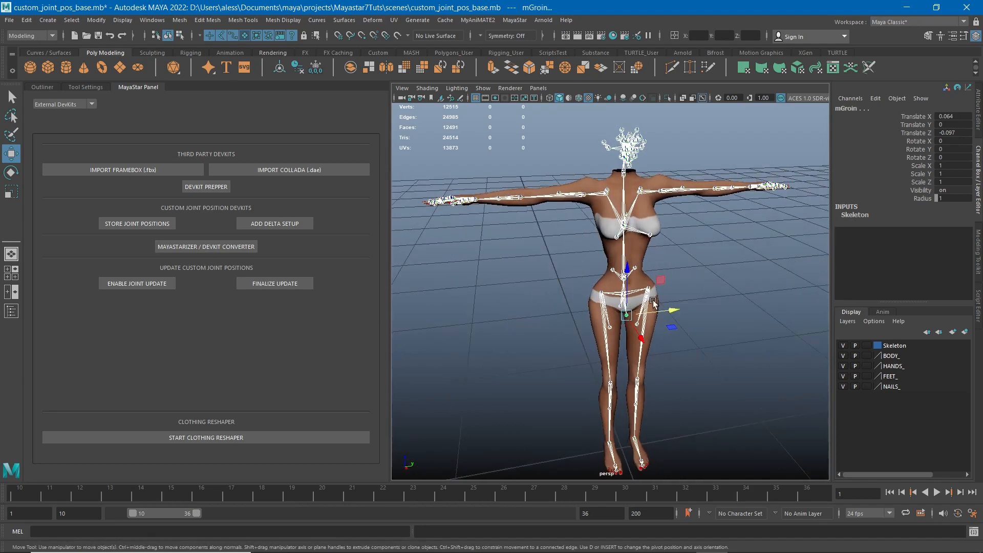
pyautogui.keyDown('alt'); pyautogui.moveTo(681, 262); pyautogui.dragTo(691, 285, button='middle'); pyautogui.keyUp('alt')
pyautogui.keyDown('alt'); pyautogui.moveTo(691, 245); pyautogui.dragTo(758, 257, button='right'); pyautogui.keyUp('alt')
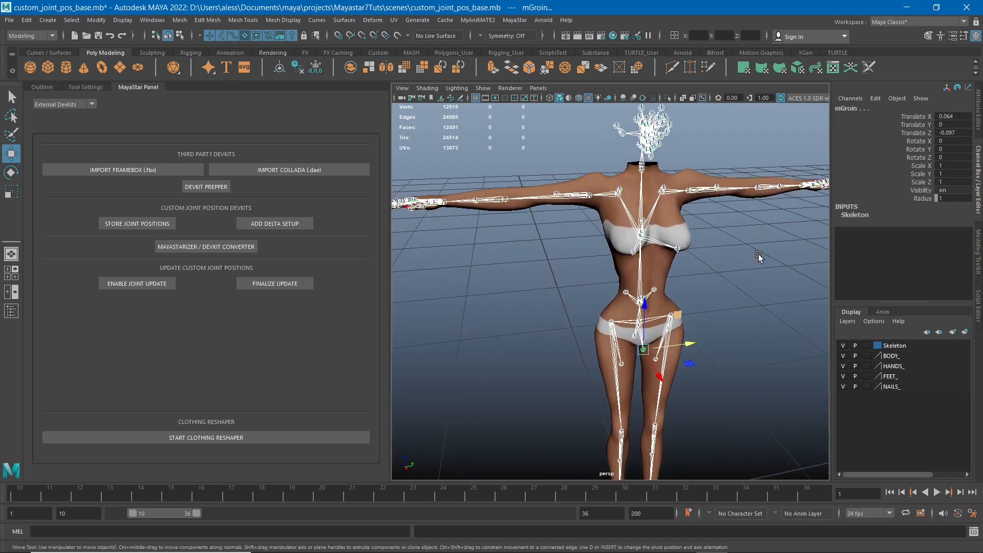
pyautogui.keyDown('alt'); pyautogui.moveTo(726, 258); pyautogui.dragTo(688, 257); pyautogui.keyUp('alt')
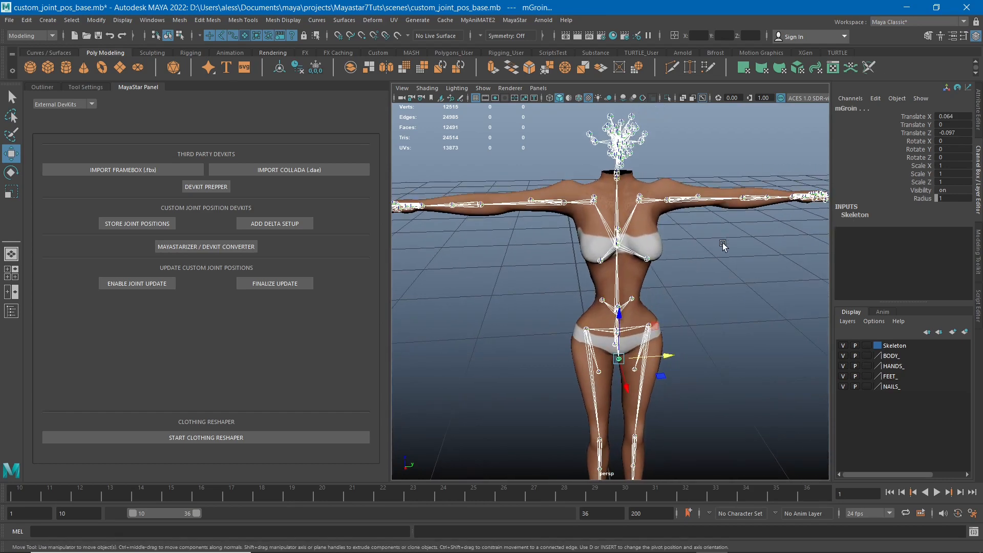
pyautogui.click(726, 261)
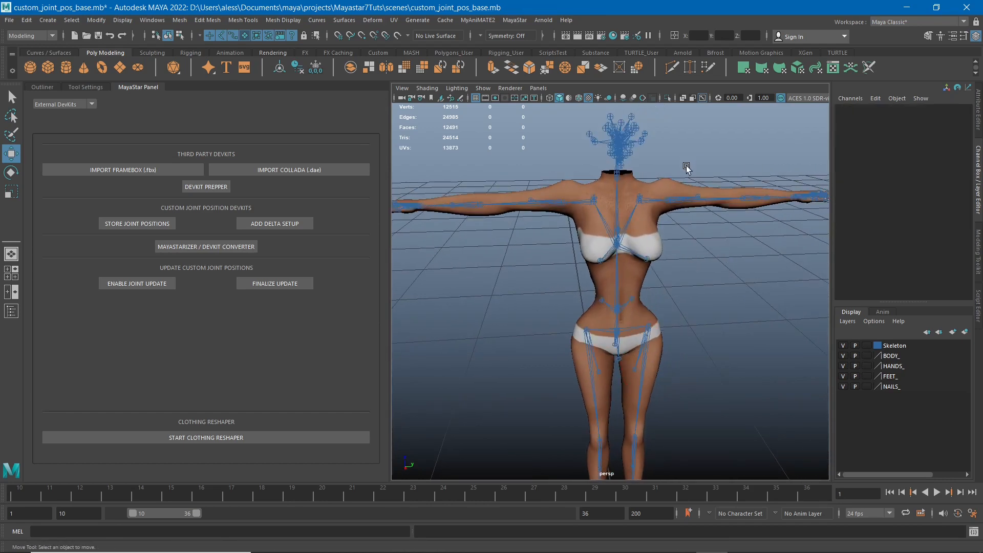
# - Using the Select tool, build a joint selection from the shoulder and elbow joints of both arms
pyautogui.click(688, 204)
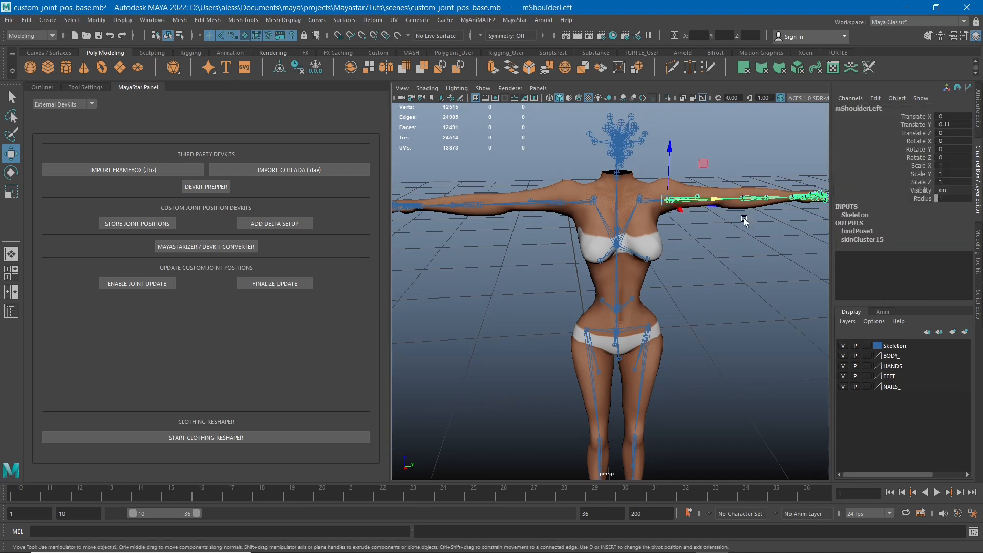
pyautogui.press('q')
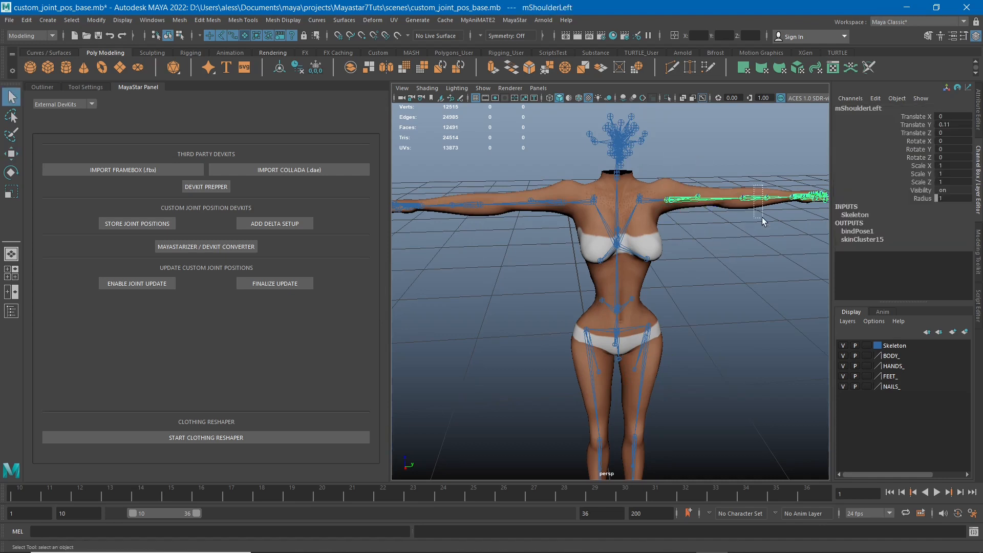
pyautogui.keyDown('shift'); pyautogui.click(740, 198); pyautogui.keyUp('shift')
pyautogui.keyDown('shift'); pyautogui.click(547, 203); pyautogui.keyUp('shift')
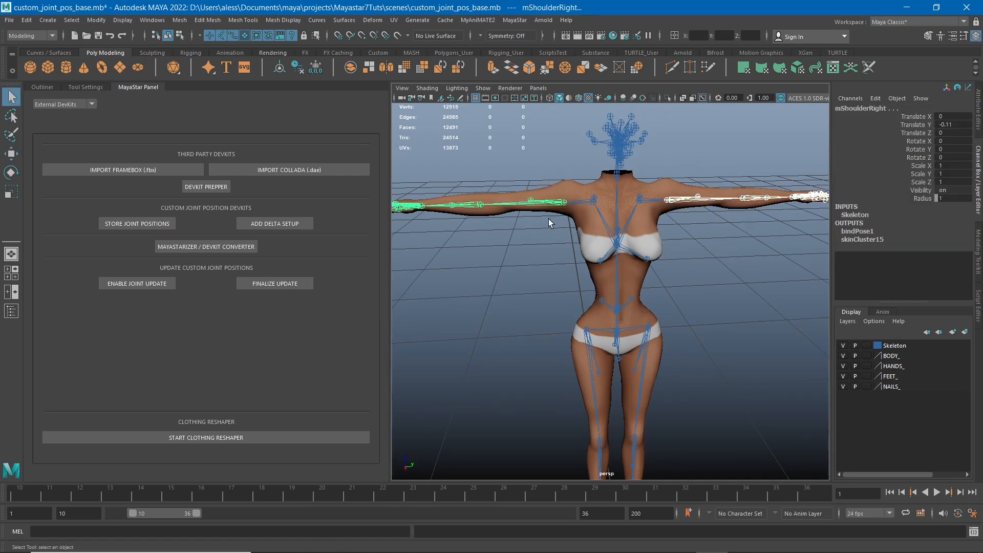
pyautogui.keyDown('shift'); pyautogui.click(467, 205); pyautogui.keyUp('shift')
# - Add the chest joint to the current joint selection and inspect it from the side
pyautogui.keyDown('alt'); pyautogui.moveTo(613, 253); pyautogui.dragTo(613, 213); pyautogui.keyUp('alt')
pyautogui.click(606, 204)
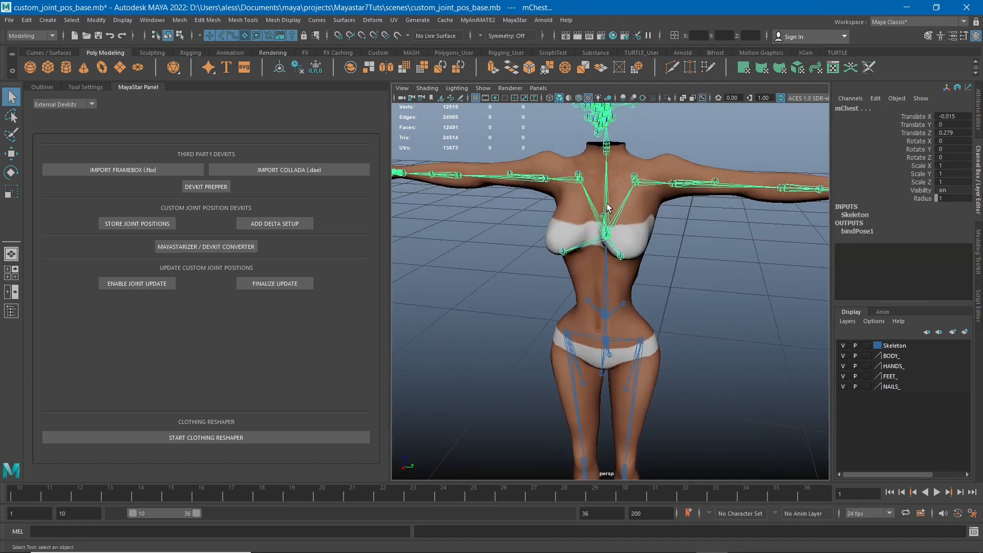
pyautogui.keyDown('alt'); pyautogui.moveTo(686, 250); pyautogui.dragTo(527, 240); pyautogui.keyUp('alt')
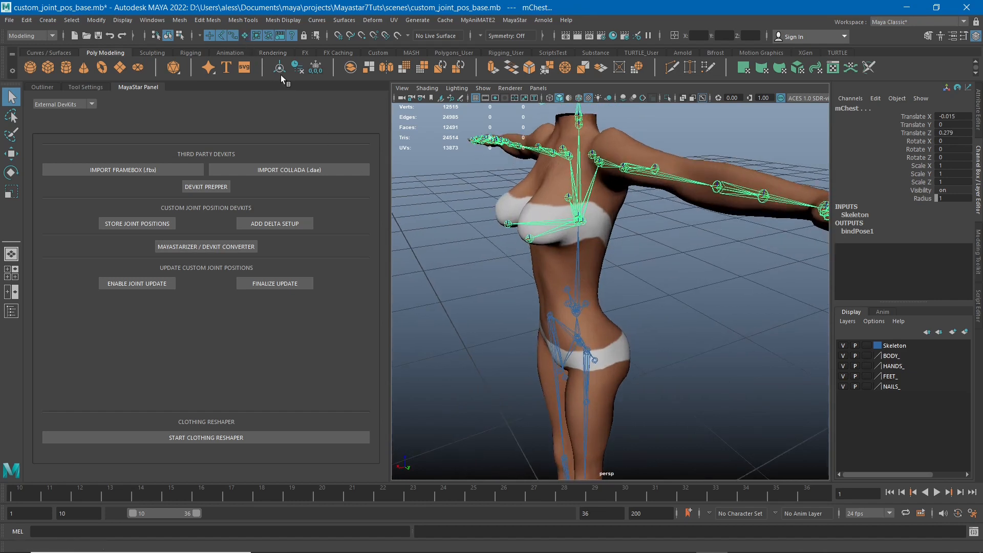
# - Add the left and right pec joints to the current joint selection
pyautogui.keyDown('alt'); pyautogui.moveTo(467, 213); pyautogui.dragTo(518, 251); pyautogui.keyUp('alt')
pyautogui.click(522, 234)
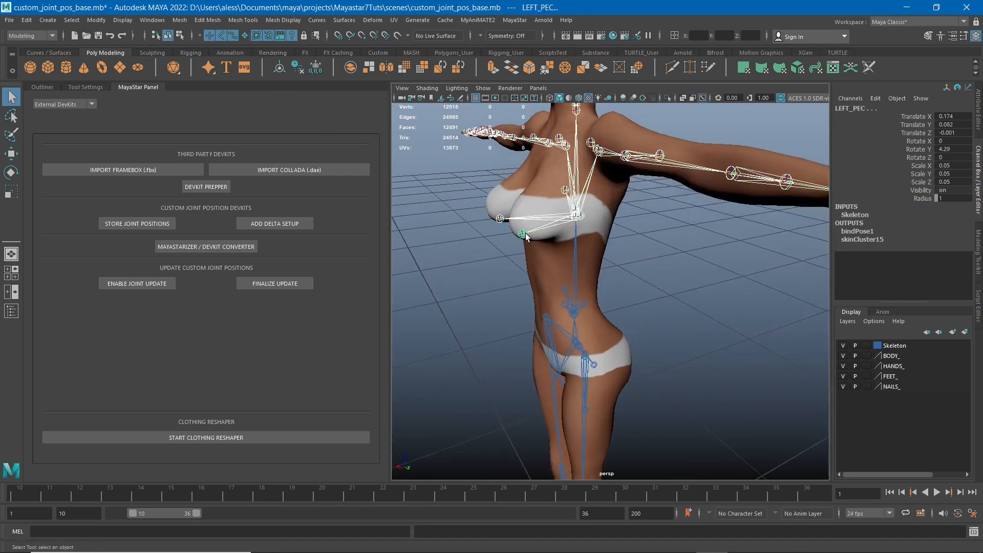
pyautogui.keyDown('shift'); pyautogui.click(499, 218); pyautogui.keyUp('shift')
# - Add both handle joints at the waist and both hip joints to the current selection
pyautogui.keyDown('alt'); pyautogui.moveTo(566, 296); pyautogui.dragTo(603, 221); pyautogui.keyUp('alt')
pyautogui.click(581, 215)
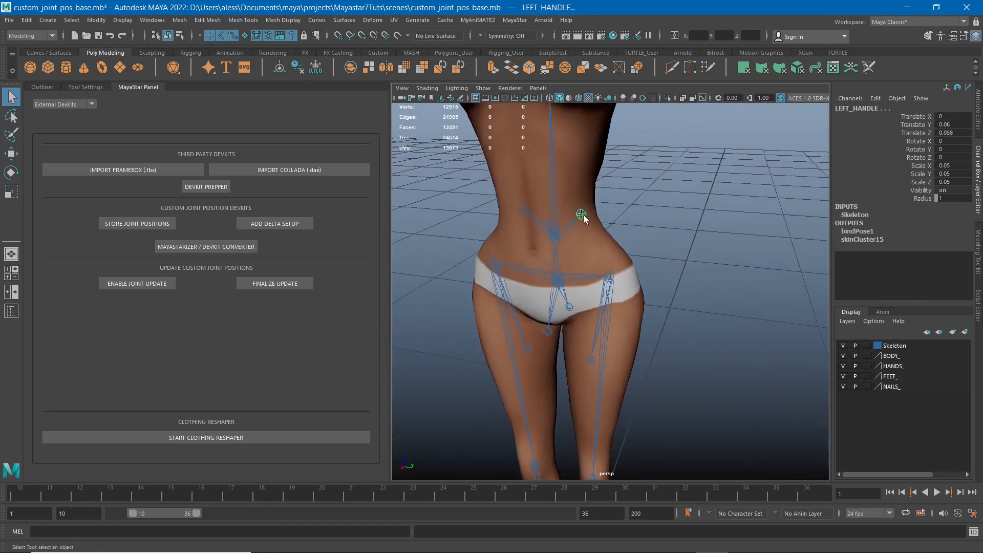
pyautogui.keyDown('shift'); pyautogui.click(525, 209); pyautogui.keyUp('shift')
pyautogui.keyDown('shift'); pyautogui.click(609, 276); pyautogui.keyUp('shift')
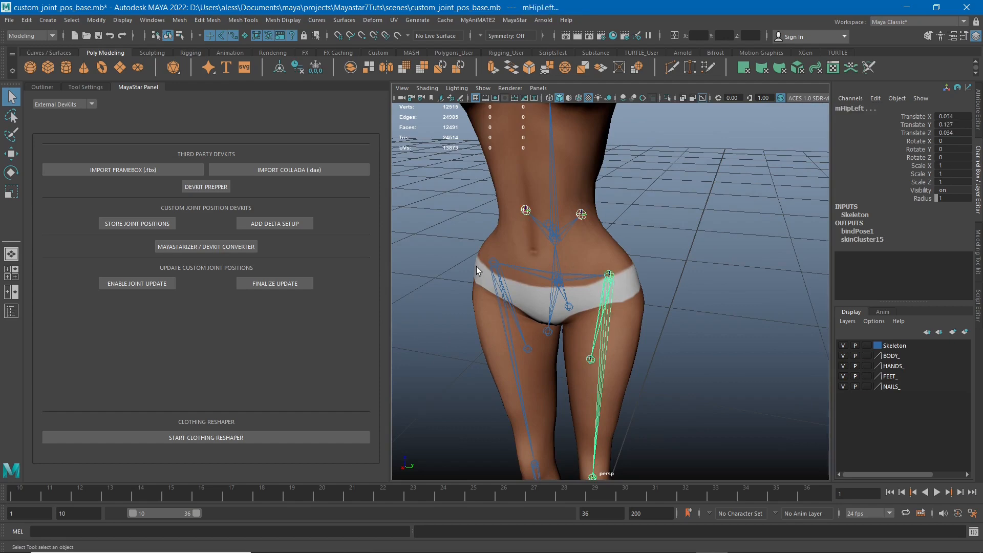
pyautogui.keyDown('shift'); pyautogui.click(493, 262); pyautogui.keyUp('shift')
# - Try to pick the right foot's overlapping ankle joint into the current selection and undo the picks
pyautogui.scroll(-3, 625, 296)
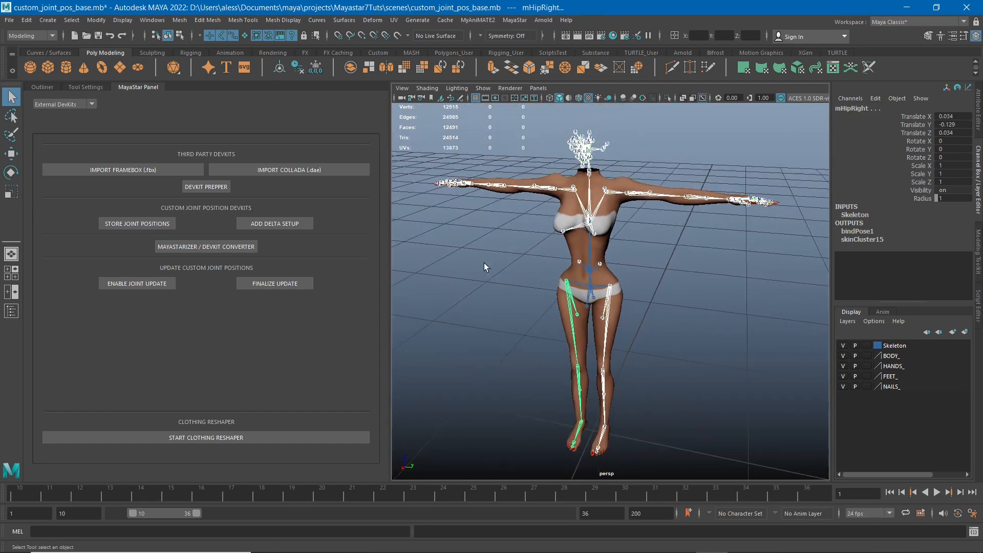
pyautogui.keyDown('alt'); pyautogui.moveTo(483, 263); pyautogui.dragTo(652, 276); pyautogui.keyUp('alt')
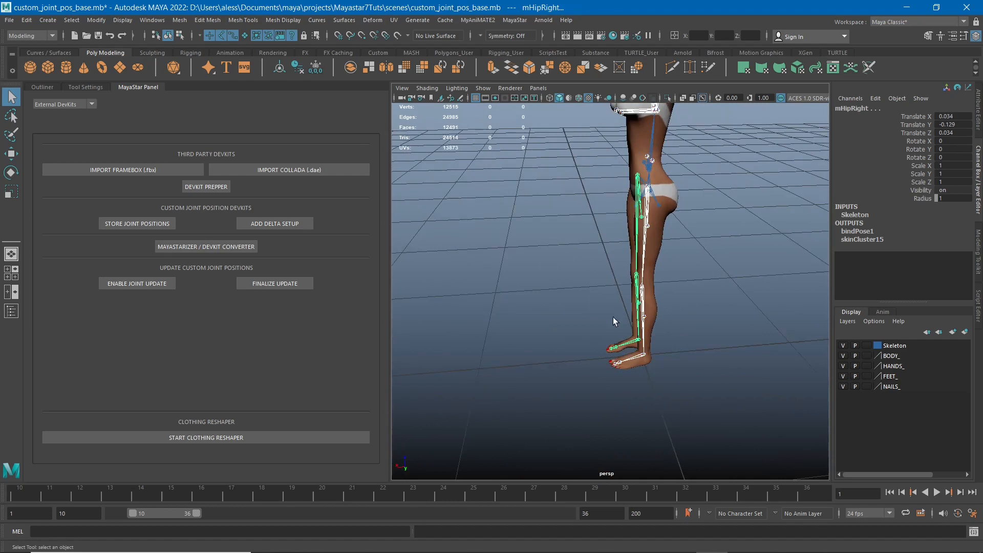
pyautogui.scroll(5, 613, 318)
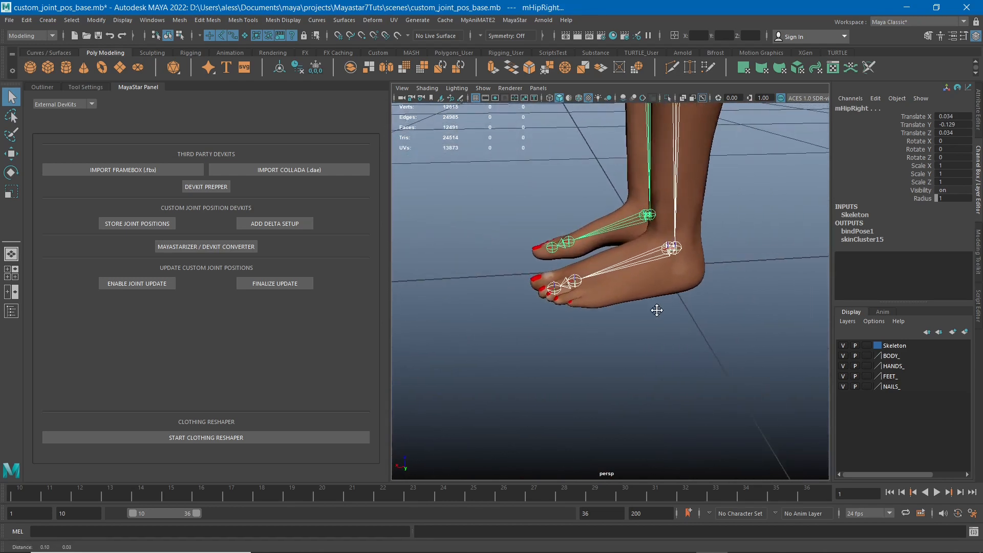
pyautogui.scroll(4, 663, 276)
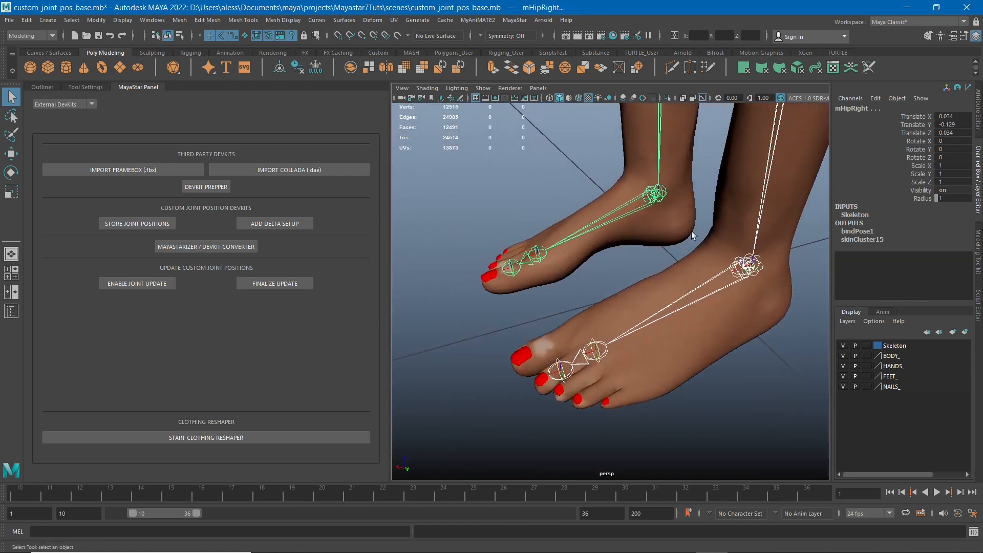
pyautogui.click(648, 193)
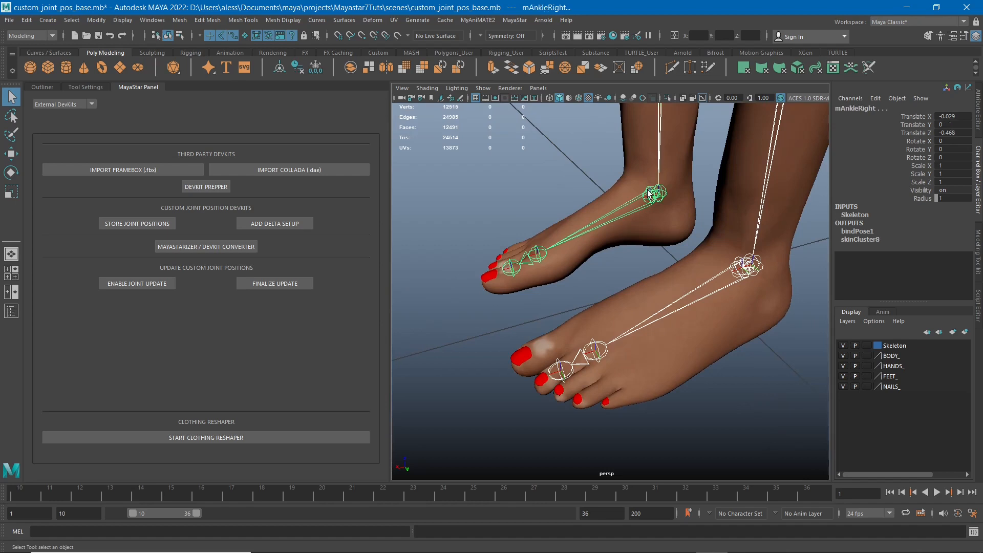
pyautogui.hotkey('ctrl', 'z')
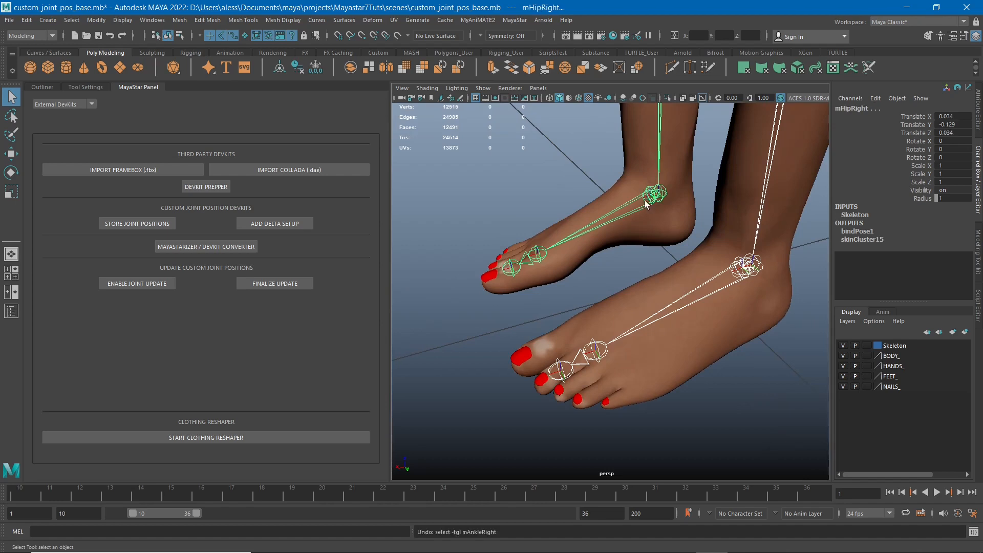
pyautogui.click(648, 204)
pyautogui.hotkey('ctrl', 'z')
# - Store the joint positions for the currently selected joints
pyautogui.scroll(-4, 681, 285)
pyautogui.keyDown('alt'); pyautogui.moveTo(679, 281); pyautogui.dragTo(668, 254); pyautogui.keyUp('alt')
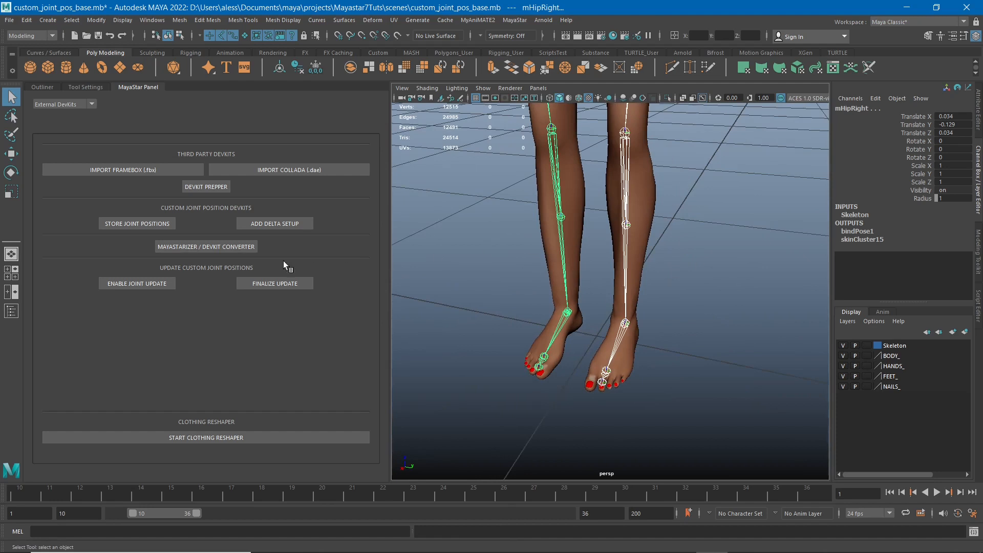
pyautogui.click(133, 223)
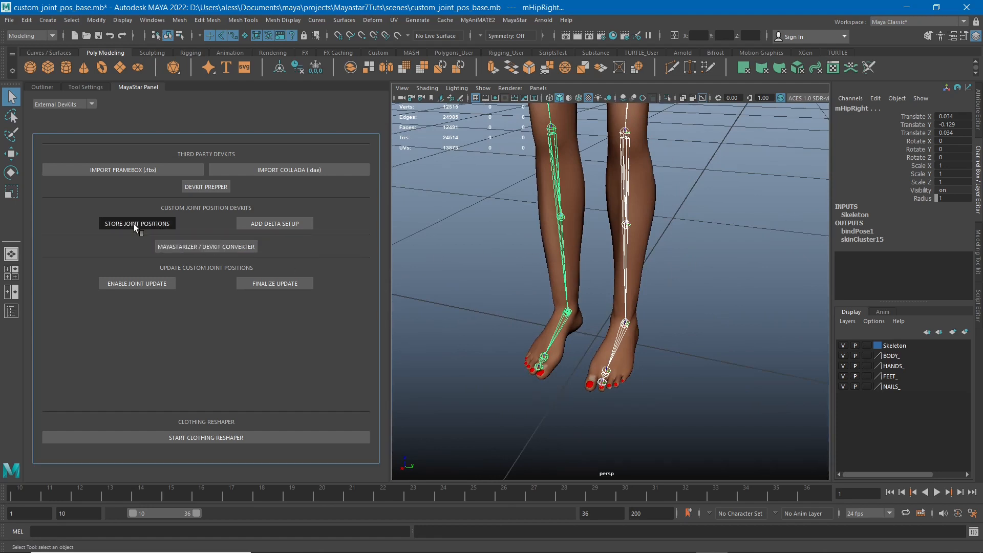
# - Clear the joint selection and select only the R_FOOT joint at the right ankle
pyautogui.moveTo(501, 292)
pyautogui.keyDown('alt'); pyautogui.mouseDown()
pyautogui.moveTo(510, 296)
pyautogui.moveTo(512, 284)
pyautogui.mouseUp(); pyautogui.keyUp('alt')
pyautogui.keyDown('alt'); pyautogui.moveTo(513, 284); pyautogui.dragTo(564, 351, button='right'); pyautogui.keyUp('alt')
pyautogui.click(572, 320)
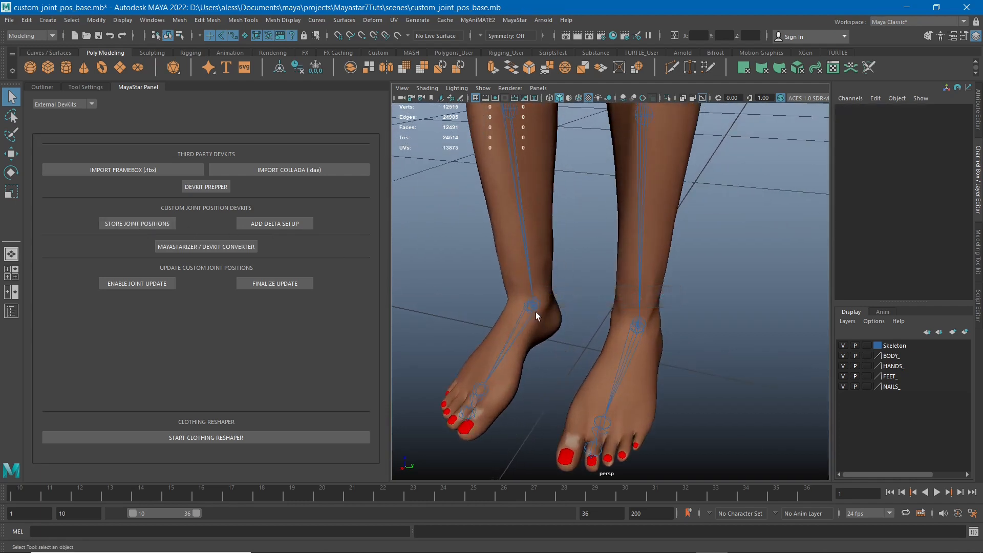
pyautogui.click(532, 307)
pyautogui.scroll(5, 532, 307)
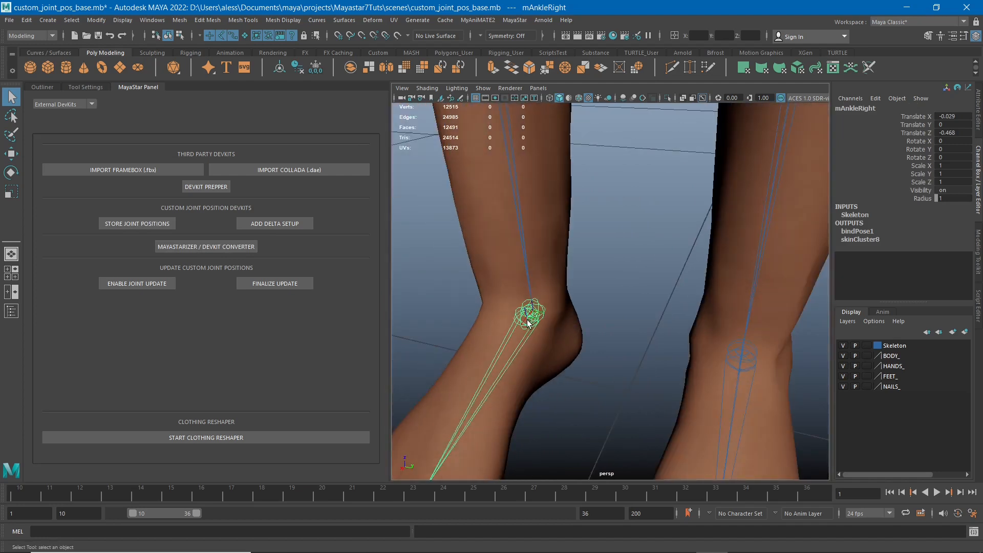
pyautogui.keyDown('alt'); pyautogui.moveTo(589, 318); pyautogui.dragTo(541, 325); pyautogui.keyUp('alt')
pyautogui.keyDown('alt'); pyautogui.moveTo(655, 327); pyautogui.dragTo(629, 316, button='middle'); pyautogui.keyUp('alt')
pyautogui.click(621, 307)
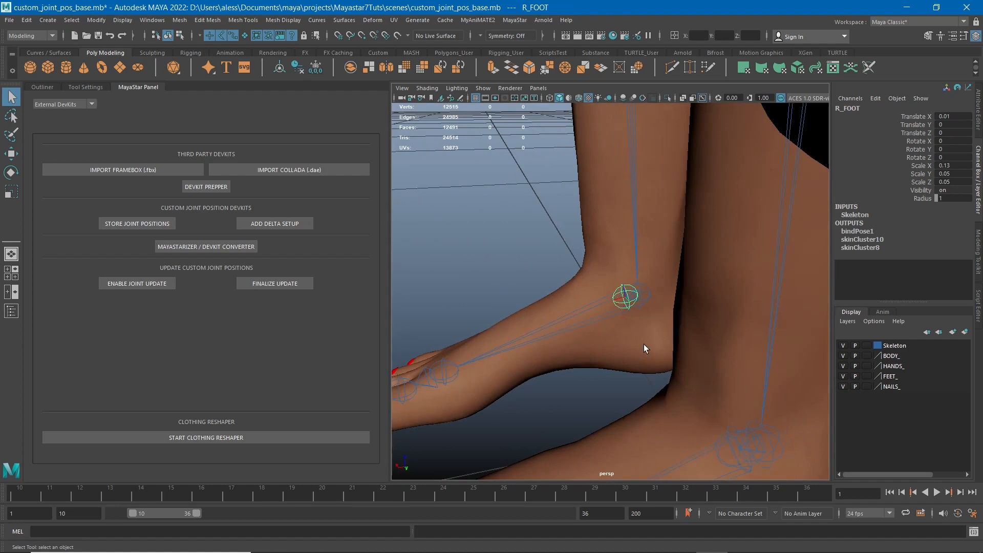
# - Select only the L_FOOT joint at the left ankle, undoing any pick of the overlapping joints
pyautogui.scroll(-5, 644, 344)
pyautogui.keyDown('alt'); pyautogui.moveTo(624, 324); pyautogui.dragTo(645, 325); pyautogui.keyUp('alt')
pyautogui.scroll(2, 651, 333)
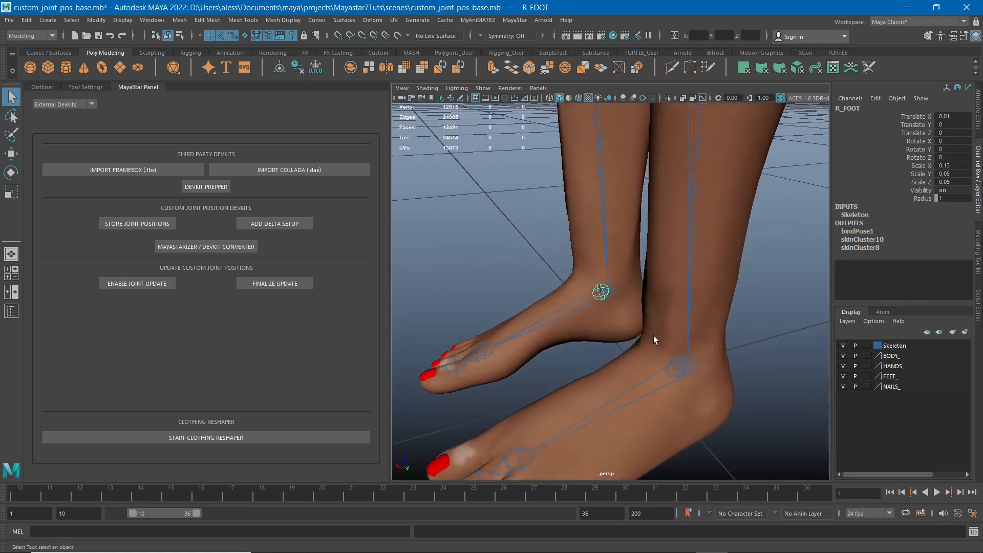
pyautogui.click(672, 366)
pyautogui.hotkey('ctrl', 'z')
pyautogui.click(674, 367)
pyautogui.hotkey('ctrl', 'z')
pyautogui.click(680, 370)
pyautogui.hotkey('ctrl', 'z')
pyautogui.click(667, 370)
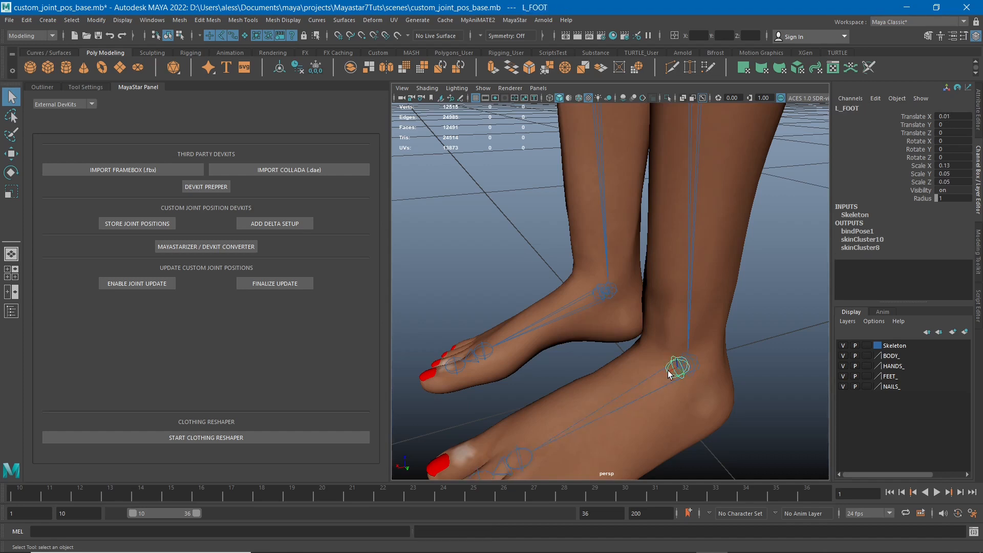
# - Add the R_FOOT joint to the selection, undoing any pick of the overlapping right ankle joint
pyautogui.keyDown('shift'); pyautogui.click(592, 298); pyautogui.keyUp('shift')
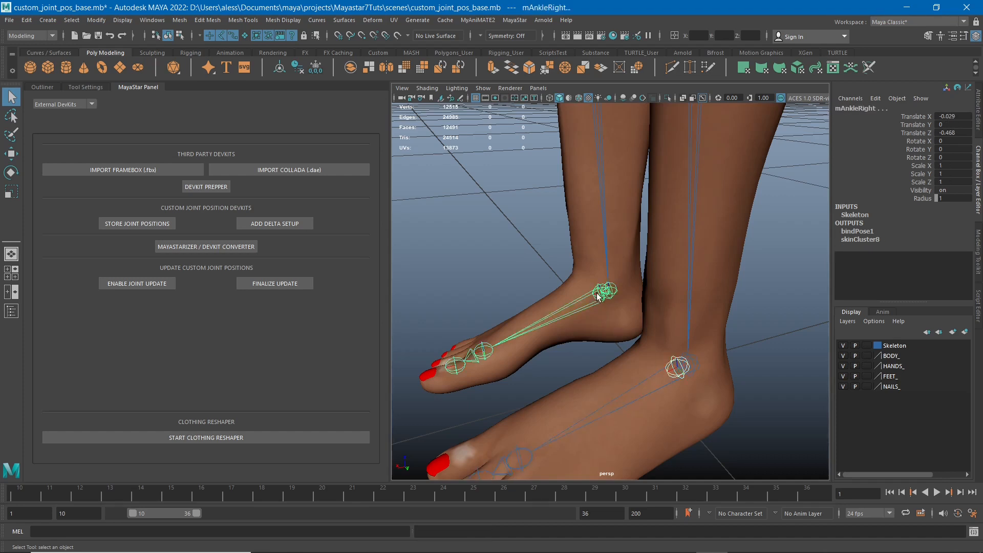
pyautogui.hotkey('ctrl', 'z')
pyautogui.keyDown('shift'); pyautogui.click(600, 294); pyautogui.keyUp('shift')
pyautogui.hotkey('ctrl', 'z')
pyautogui.keyDown('alt'); pyautogui.moveTo(599, 294); pyautogui.dragTo(587, 307, button='right'); pyautogui.keyUp('alt')
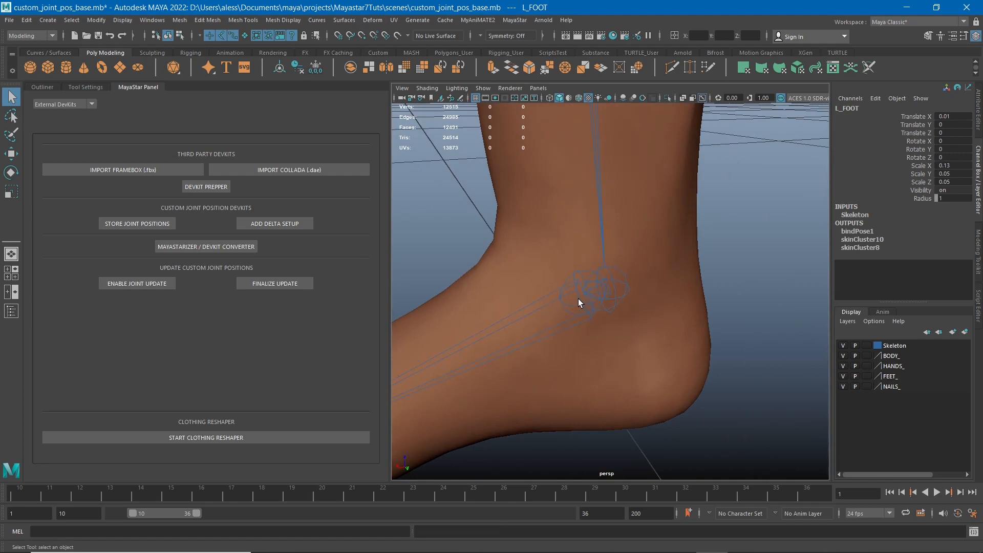
pyautogui.click(570, 304)
# - Add the foot and toe joints of both feet to the current selection
pyautogui.keyDown('alt'); pyautogui.moveTo(603, 343); pyautogui.dragTo(574, 318, button='right'); pyautogui.keyUp('alt')
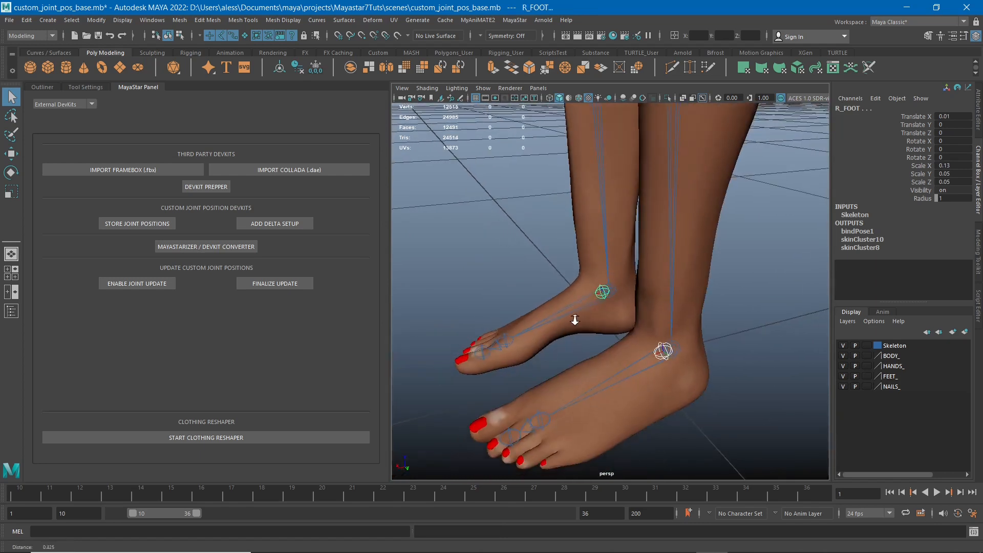
pyautogui.keyDown('alt'); pyautogui.moveTo(574, 318); pyautogui.dragTo(616, 296, button='middle'); pyautogui.keyUp('alt')
pyautogui.keyDown('alt'); pyautogui.moveTo(616, 295); pyautogui.dragTo(631, 344, button='right'); pyautogui.keyUp('alt')
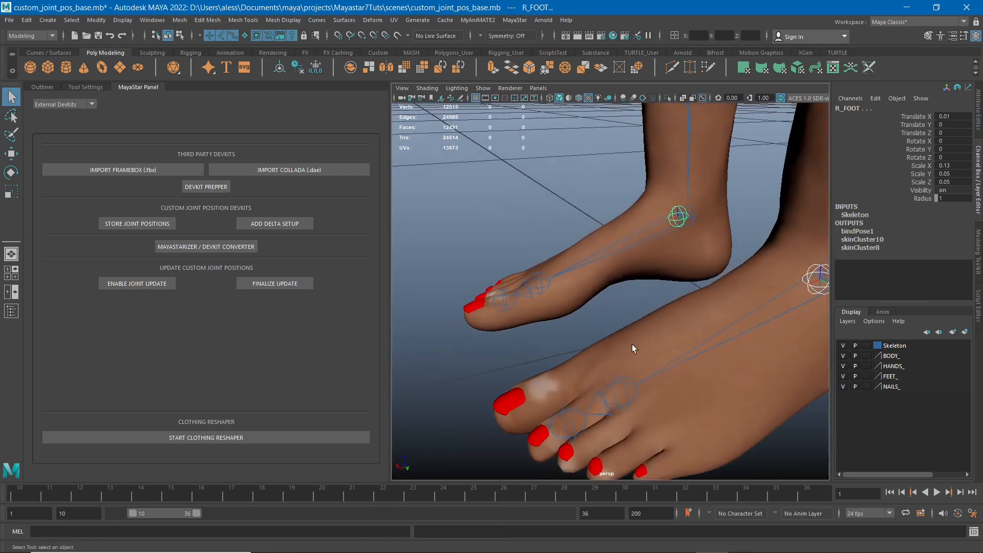
pyautogui.click(621, 387)
pyautogui.click(535, 288)
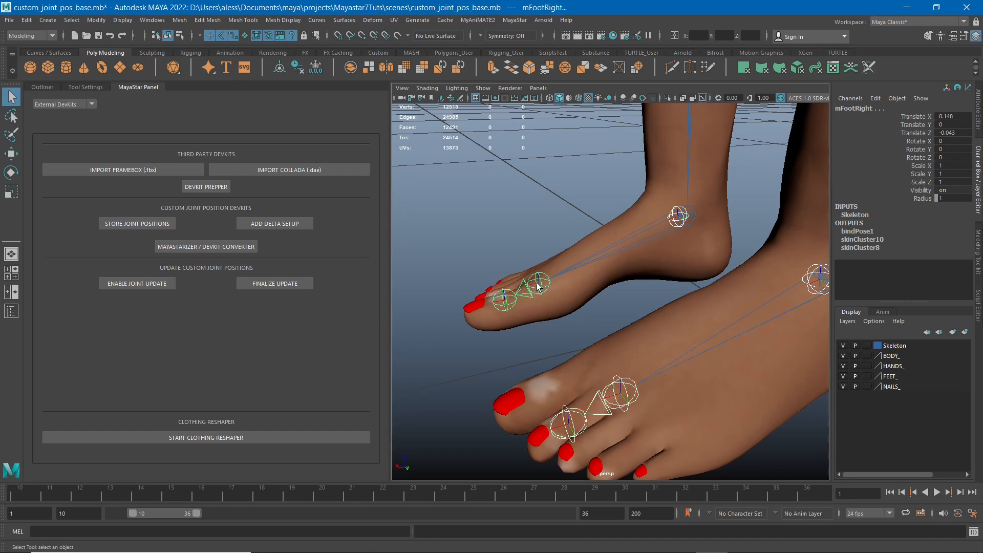
pyautogui.click(506, 302)
pyautogui.click(570, 425)
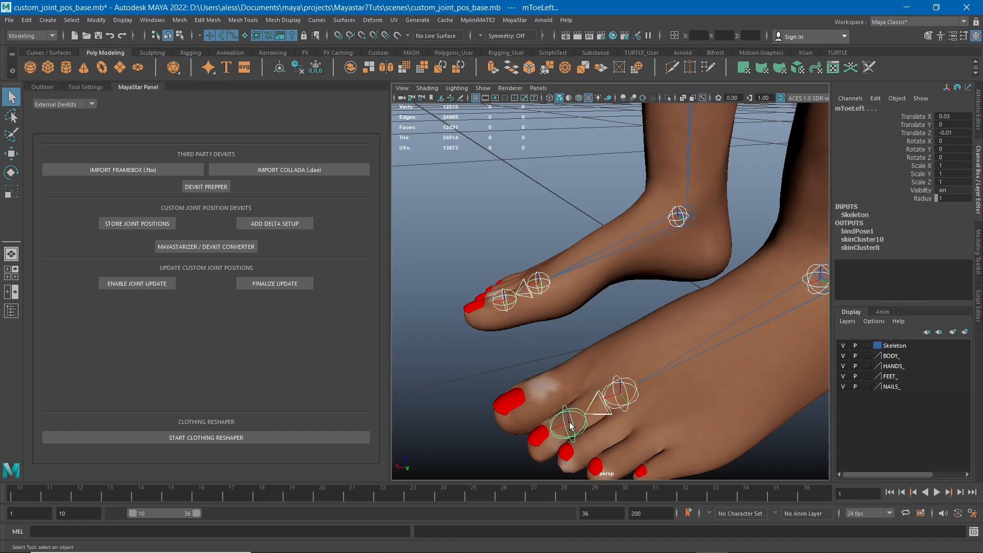
# - Store the joint positions of the selected foot and toe joints and bring the whole avatar into view
pyautogui.click(143, 223)
pyautogui.keyDown('alt'); pyautogui.moveTo(369, 311); pyautogui.dragTo(569, 308); pyautogui.keyUp('alt')
pyautogui.keyDown('alt'); pyautogui.moveTo(569, 308); pyautogui.dragTo(524, 414, button='middle'); pyautogui.keyUp('alt')
pyautogui.keyDown('alt'); pyautogui.moveTo(608, 377); pyautogui.dragTo(619, 359, button='right'); pyautogui.keyUp('alt')
pyautogui.keyDown('alt'); pyautogui.moveTo(618, 359); pyautogui.dragTo(650, 361); pyautogui.keyUp('alt')
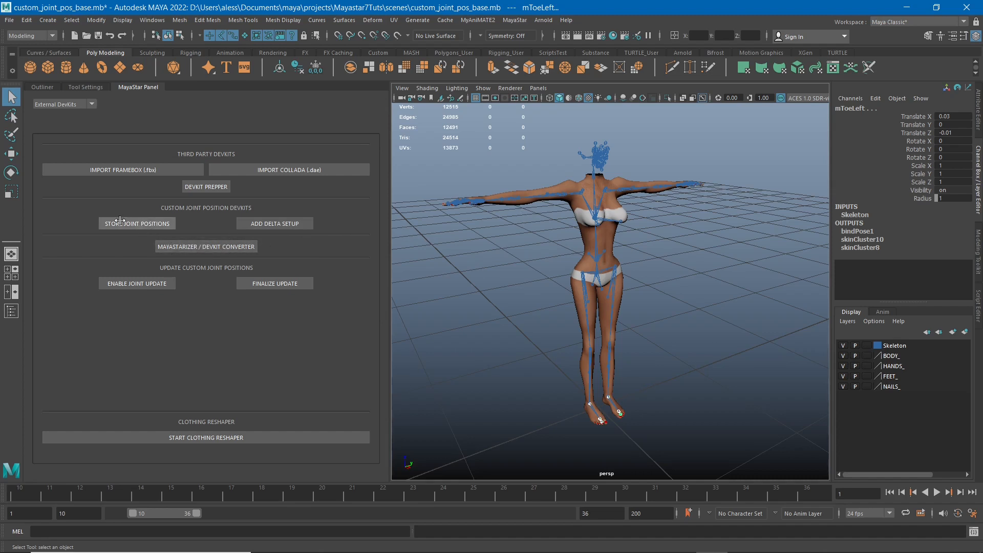
# - Convert the devkit with the Mayastarizer / DevKit Converter, choosing Female as the avatar gender
pyautogui.click(205, 247)
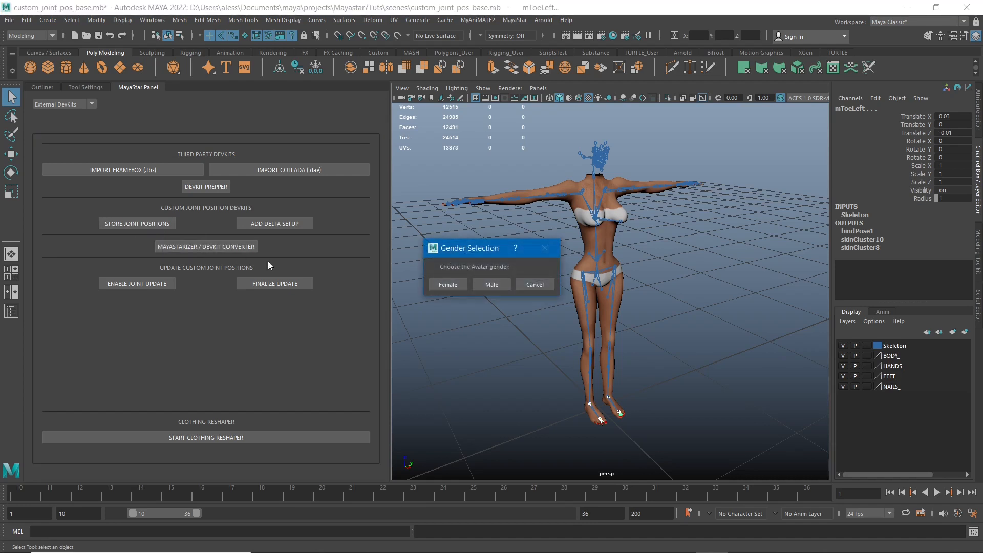
pyautogui.click(446, 284)
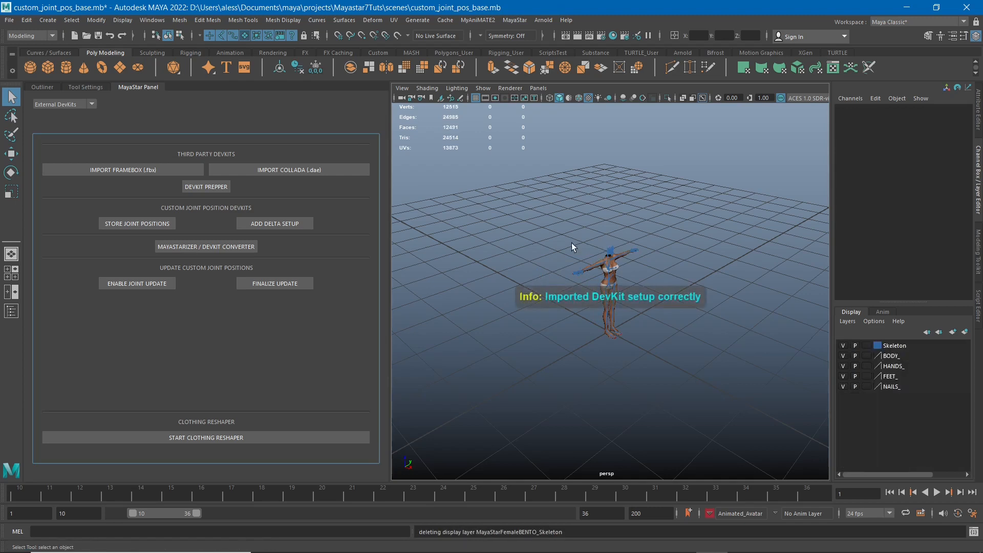
pyautogui.keyDown('alt'); pyautogui.moveTo(571, 242); pyautogui.dragTo(569, 268, button='right'); pyautogui.keyUp('alt')
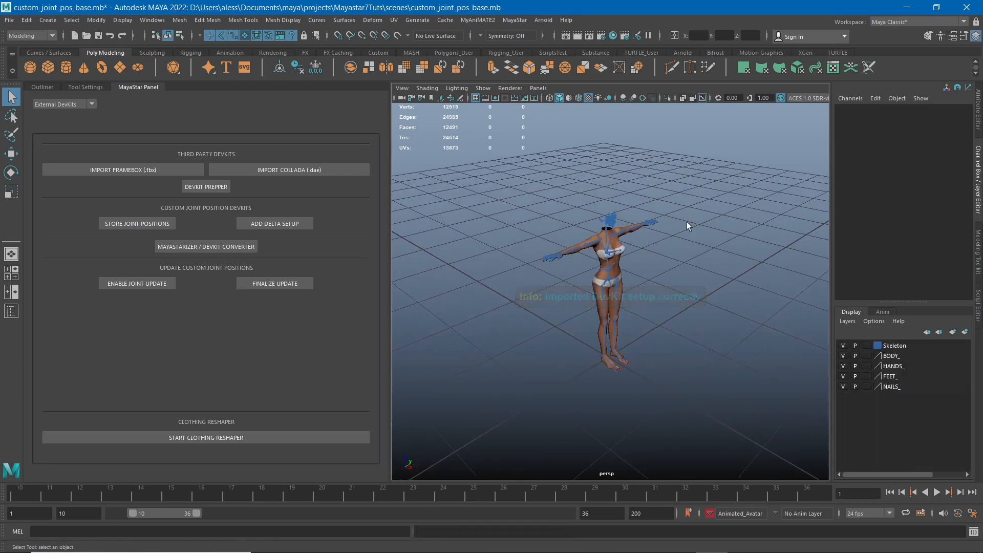
pyautogui.keyDown('alt'); pyautogui.moveTo(674, 284); pyautogui.dragTo(621, 270); pyautogui.keyUp('alt')
pyautogui.keyDown('alt'); pyautogui.moveTo(621, 270); pyautogui.dragTo(677, 325, button='right'); pyautogui.keyUp('alt')
pyautogui.keyDown('alt'); pyautogui.moveTo(678, 325); pyautogui.dragTo(695, 297); pyautogui.keyUp('alt')
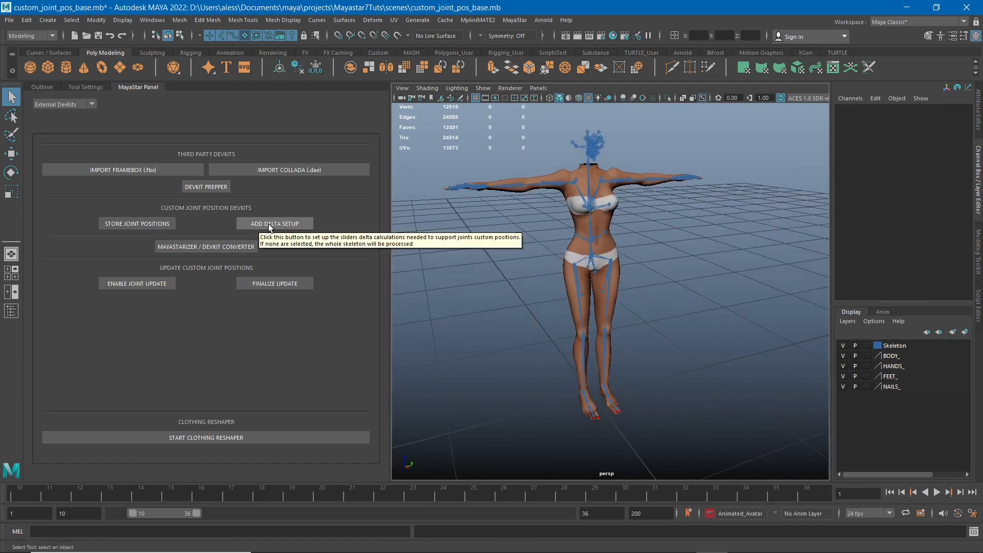
# - Add the delta setup to the whole skeleton and clear the selection
pyautogui.click(287, 224)
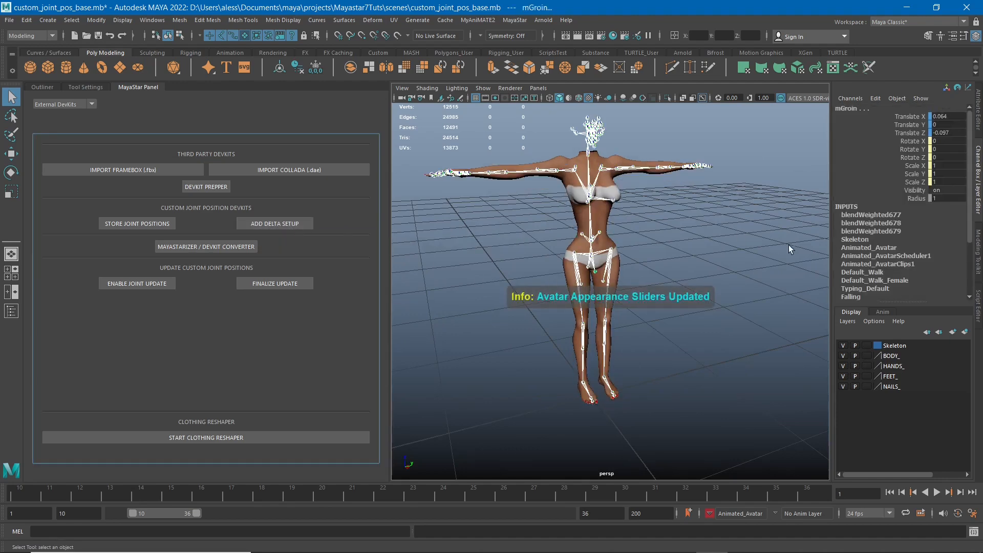
pyautogui.keyDown('alt'); pyautogui.moveTo(569, 224); pyautogui.dragTo(530, 234); pyautogui.keyUp('alt')
pyautogui.click(497, 286)
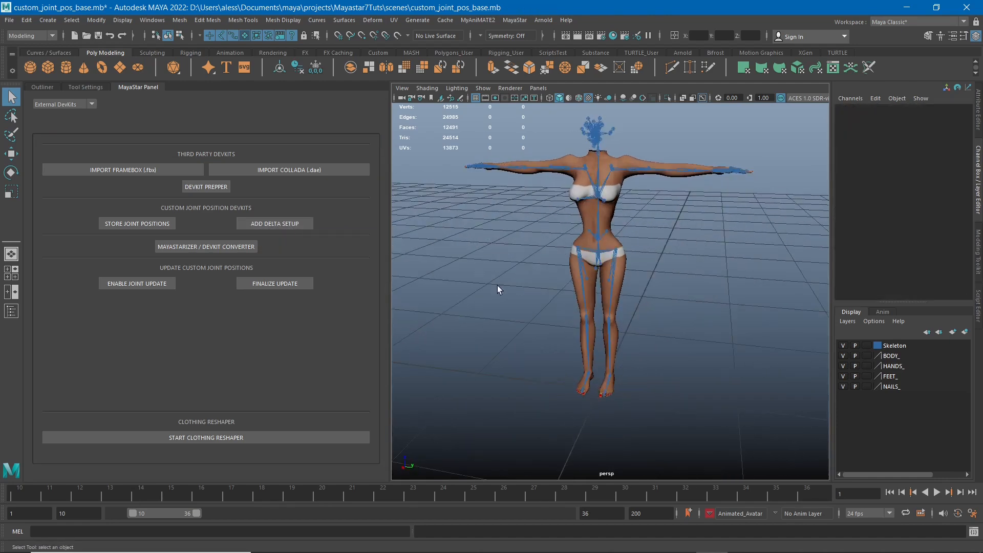
# - Show the Shape Sliders for the body, set Height to 63 and increase Body Thickness
pyautogui.click(80, 103)
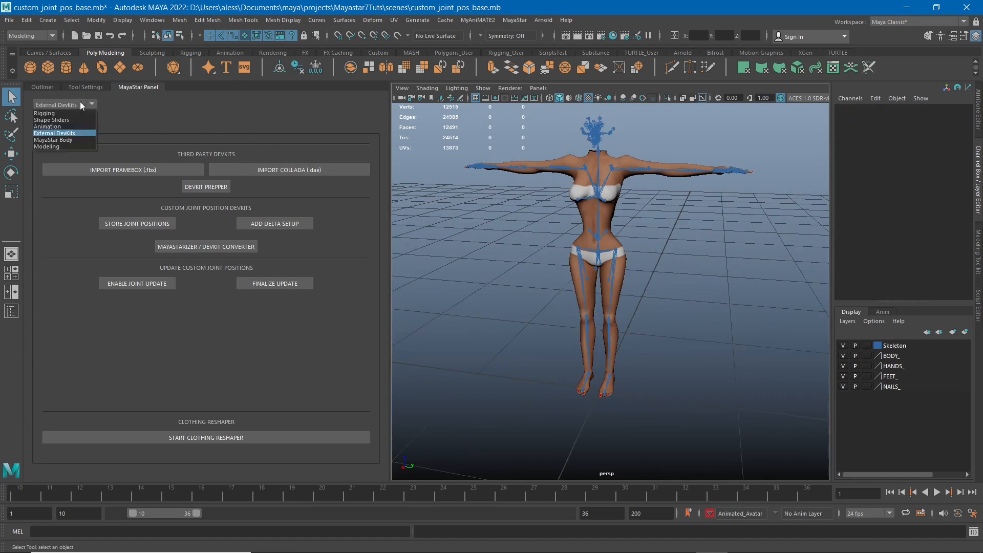
pyautogui.click(63, 121)
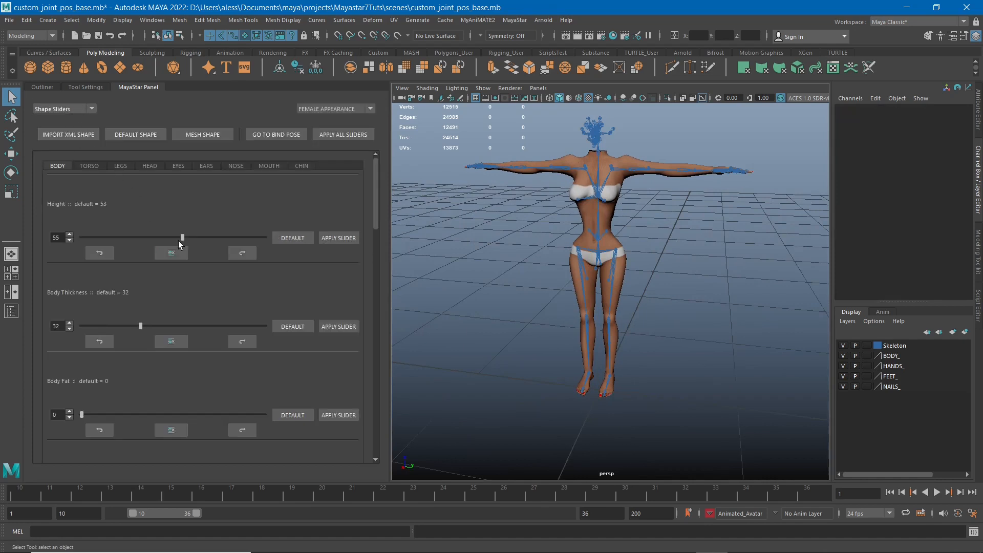
pyautogui.moveTo(180, 238)
pyautogui.mouseDown()
pyautogui.moveTo(265, 239)
pyautogui.moveTo(161, 237)
pyautogui.moveTo(244, 232)
pyautogui.moveTo(180, 227)
pyautogui.moveTo(198, 236)
pyautogui.mouseUp()
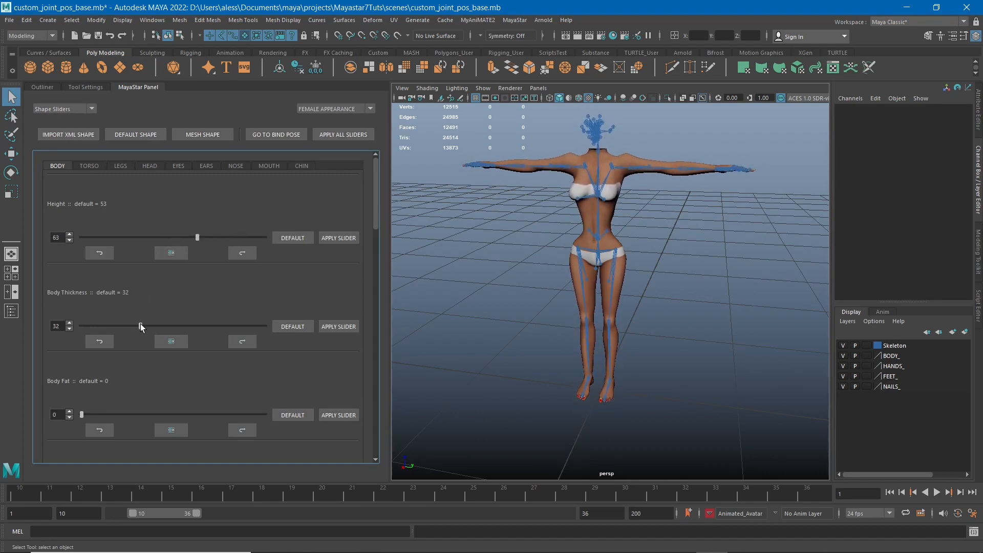
pyautogui.moveTo(140, 324); pyautogui.dragTo(162, 315)
# - Set the avatar's Shoulders torso slider to 61
pyautogui.click(89, 166)
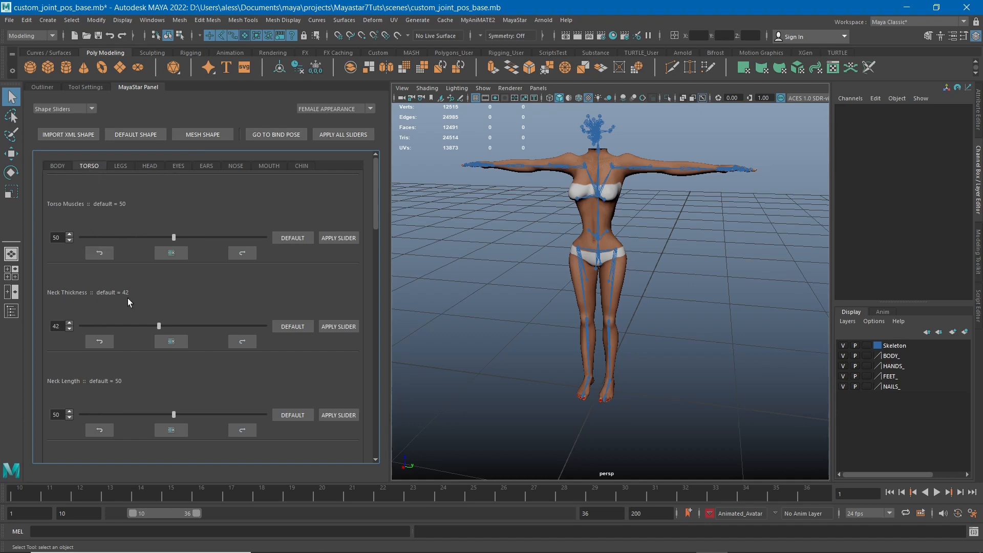
pyautogui.scroll(-6, 126, 388)
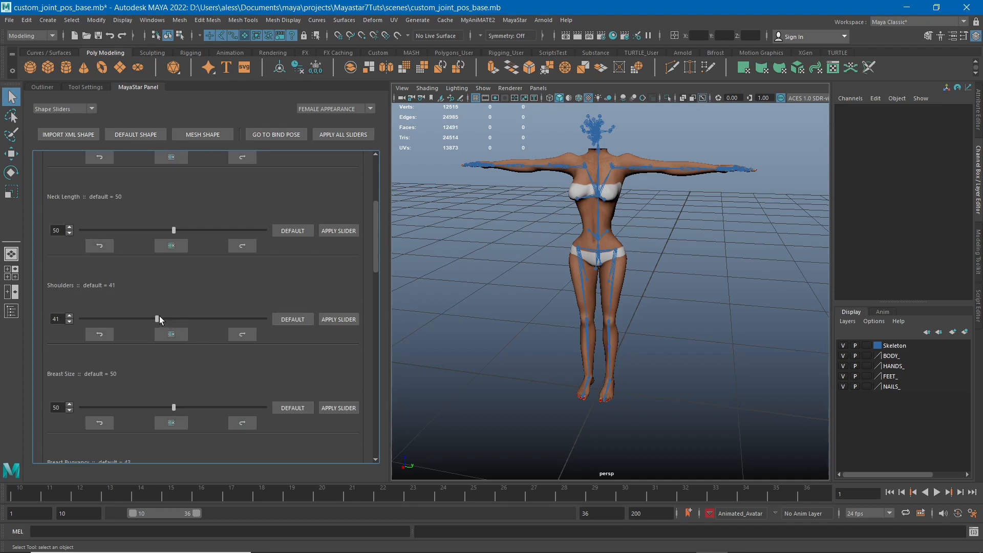
pyautogui.moveTo(158, 316); pyautogui.dragTo(198, 355)
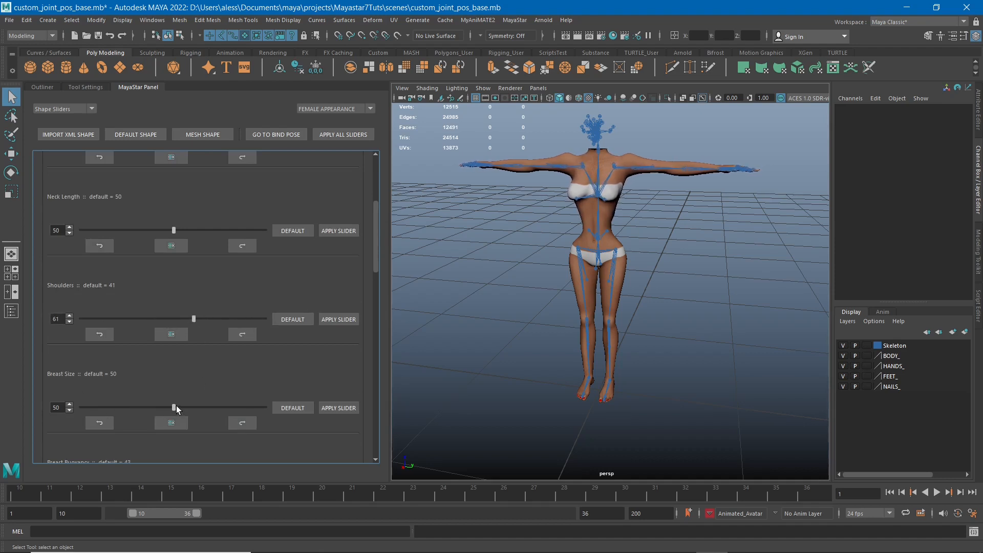
# - Set the avatar's Breast Size slider to 45, checking the chest shape from the side
pyautogui.moveTo(176, 405)
pyautogui.mouseDown()
pyautogui.moveTo(259, 403)
pyautogui.moveTo(182, 407)
pyautogui.mouseUp()
pyautogui.keyDown('alt'); pyautogui.moveTo(574, 348); pyautogui.dragTo(489, 337); pyautogui.keyUp('alt')
pyautogui.keyDown('alt'); pyautogui.moveTo(523, 248); pyautogui.dragTo(525, 272, button='middle'); pyautogui.keyUp('alt')
pyautogui.keyDown('alt'); pyautogui.moveTo(525, 272); pyautogui.dragTo(586, 298, button='right'); pyautogui.keyUp('alt')
pyautogui.keyDown('alt'); pyautogui.moveTo(585, 297); pyautogui.dragTo(563, 330); pyautogui.keyUp('alt')
pyautogui.moveTo(166, 407)
pyautogui.mouseDown()
pyautogui.moveTo(200, 403)
pyautogui.moveTo(164, 405)
pyautogui.mouseUp()
# - Set the avatar's Breast Buoyancy slider to 66 and the Breast Cleavage slider to 47
pyautogui.scroll(-5, 210, 352)
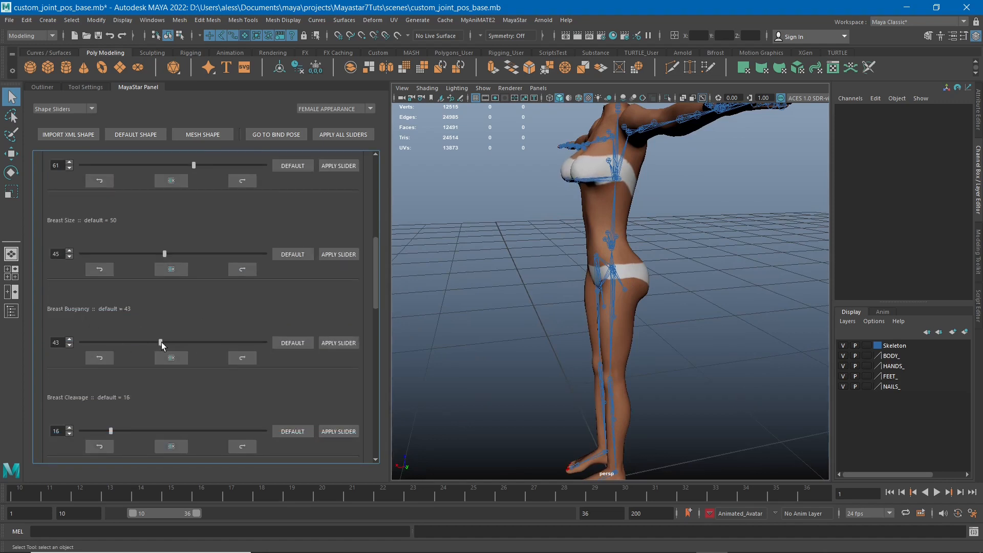
pyautogui.moveTo(161, 342); pyautogui.dragTo(203, 343)
pyautogui.moveTo(122, 429); pyautogui.dragTo(167, 428)
# - Set the avatar's Arm Length torso slider to 86
pyautogui.scroll(-5, 232, 371)
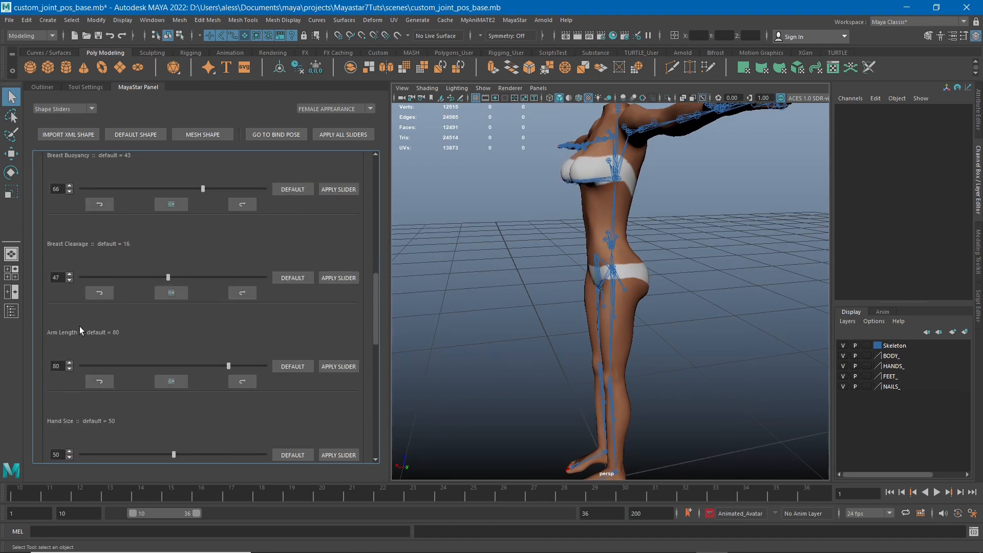
pyautogui.moveTo(227, 367)
pyautogui.mouseDown()
pyautogui.moveTo(141, 366)
pyautogui.moveTo(229, 366)
pyautogui.mouseUp()
pyautogui.keyDown('alt'); pyautogui.moveTo(564, 285); pyautogui.dragTo(514, 306); pyautogui.keyUp('alt')
pyautogui.moveTo(230, 366)
pyautogui.mouseDown()
pyautogui.moveTo(194, 358)
pyautogui.moveTo(259, 358)
pyautogui.moveTo(238, 360)
pyautogui.mouseUp()
# - Set the avatar's Hand Size slider to 55 and slightly reduce the Torso Length slider
pyautogui.scroll(-3, 224, 407)
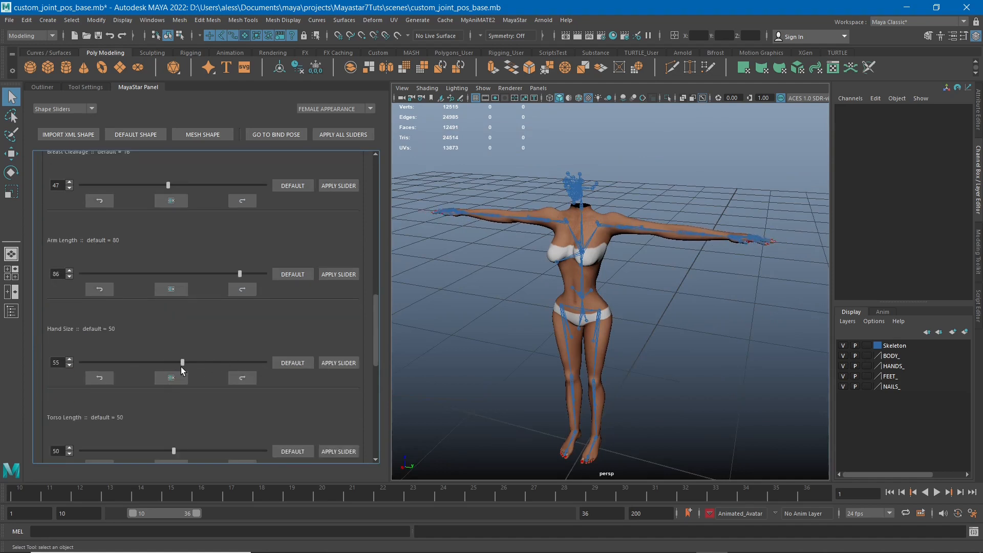
pyautogui.scroll(-1, 239, 393)
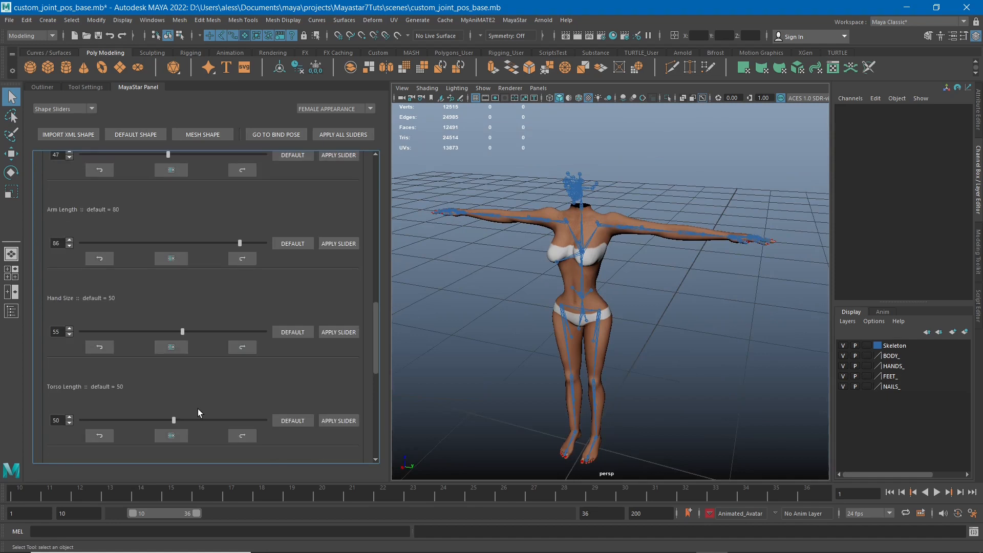
pyautogui.moveTo(174, 420)
pyautogui.mouseDown()
pyautogui.moveTo(271, 421)
pyautogui.moveTo(146, 420)
pyautogui.moveTo(164, 418)
pyautogui.mouseUp()
# - Show the leg shape sliders, try Leg Length at 75 and settle on a value of 55
pyautogui.scroll(10, 192, 241)
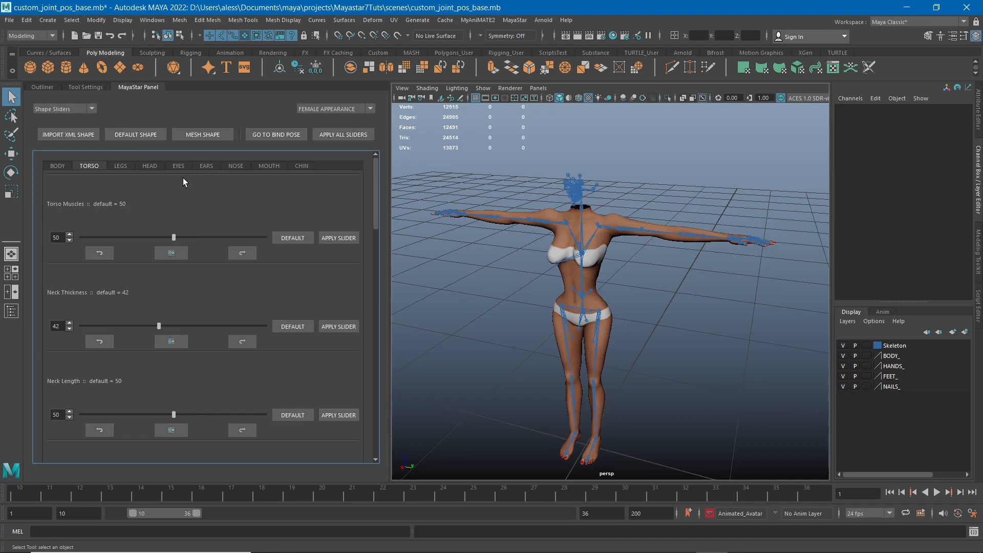
pyautogui.click(122, 166)
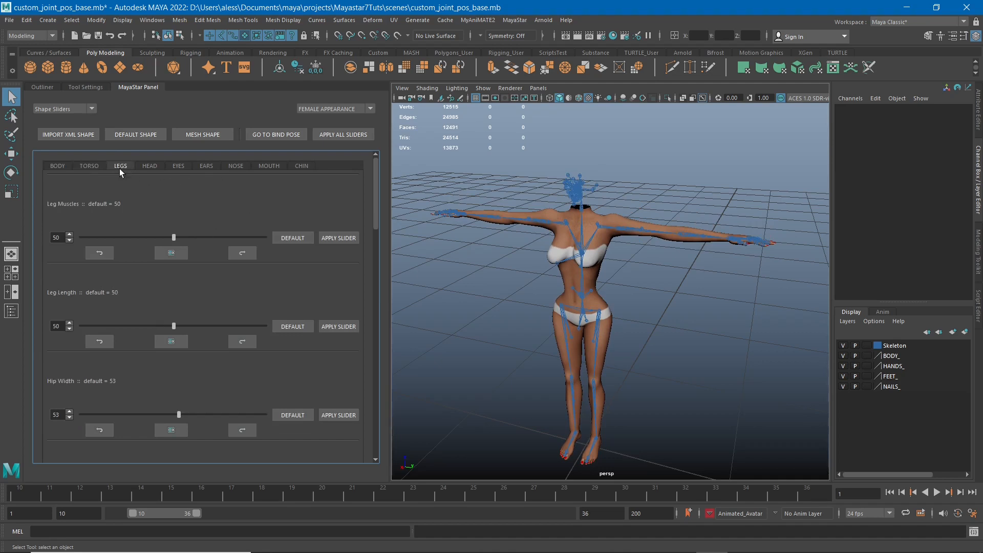
pyautogui.keyDown('alt'); pyautogui.moveTo(507, 358); pyautogui.dragTo(548, 330); pyautogui.keyUp('alt')
pyautogui.scroll(3, 587, 318)
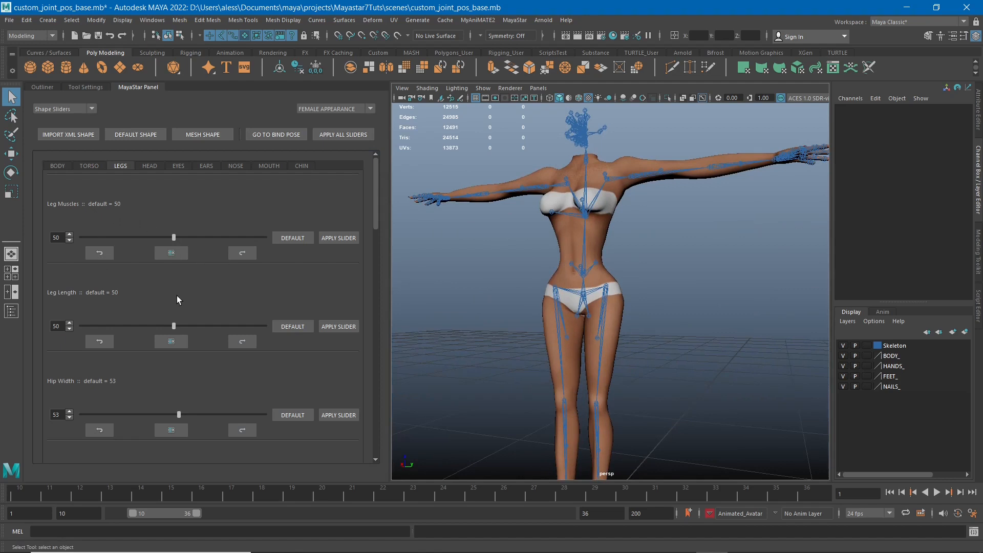
pyautogui.moveTo(173, 326); pyautogui.dragTo(219, 325)
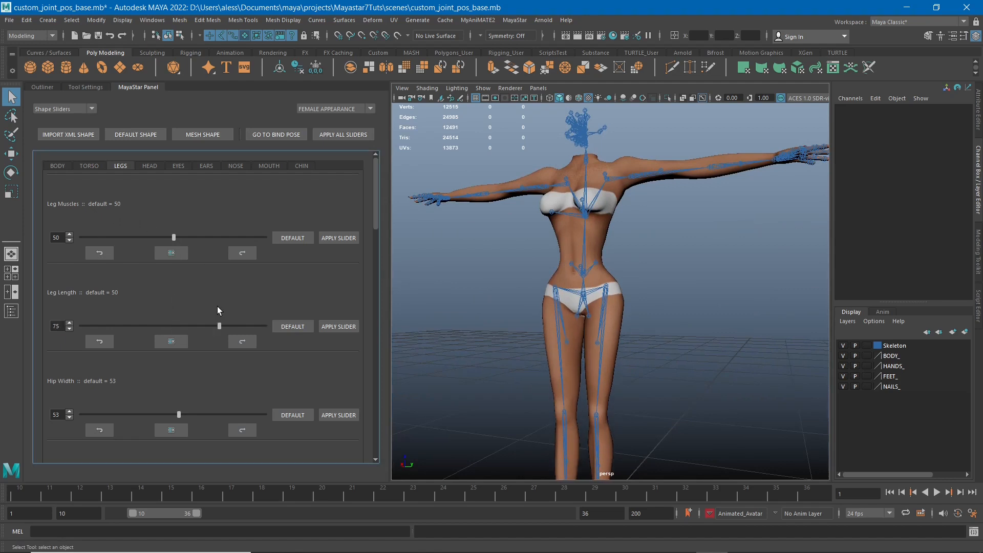
pyautogui.keyDown('alt'); pyautogui.moveTo(653, 307); pyautogui.dragTo(630, 274, button='right'); pyautogui.keyUp('alt')
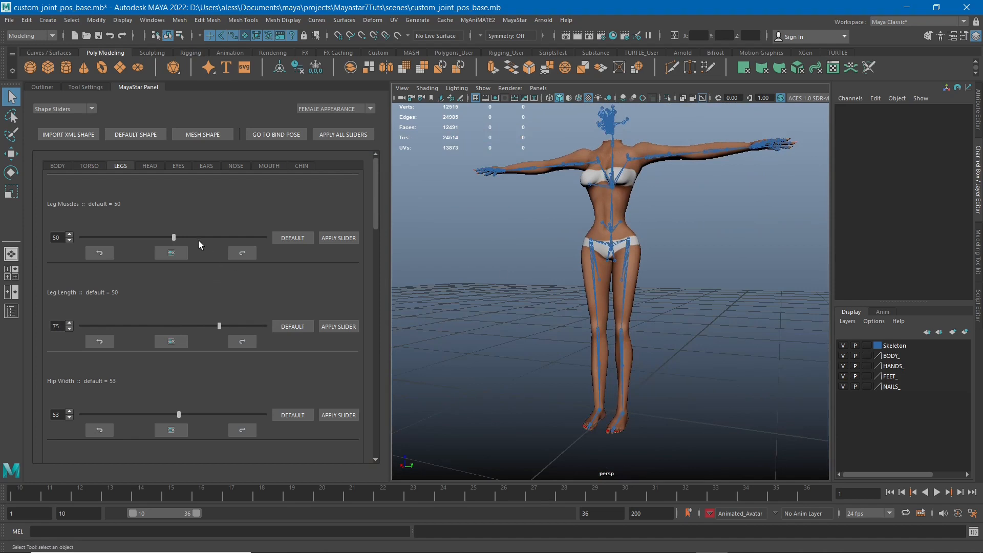
pyautogui.moveTo(219, 326); pyautogui.dragTo(183, 325)
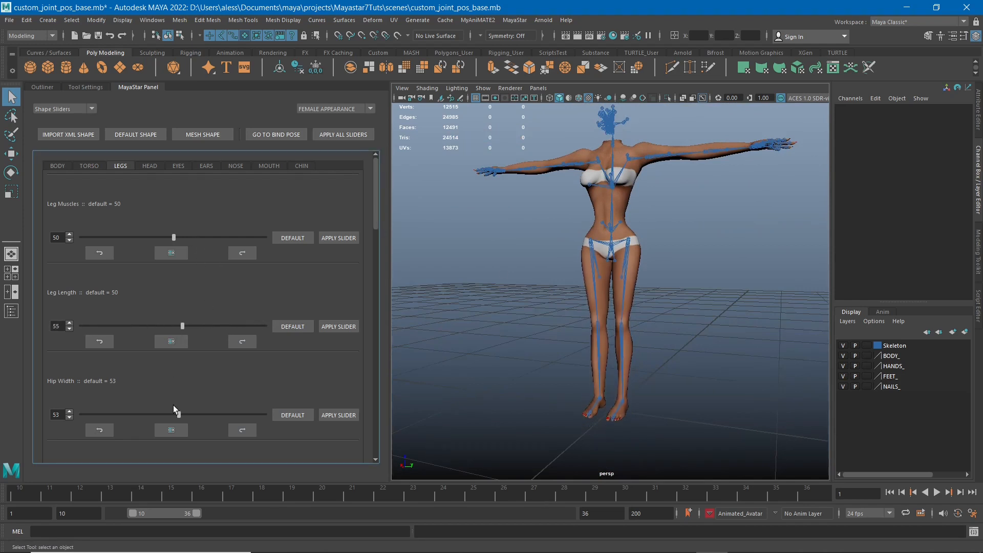
# - Set the avatar's Hip Width slider to 35 and the Hip Length slider to 65
pyautogui.moveTo(180, 414); pyautogui.dragTo(146, 414)
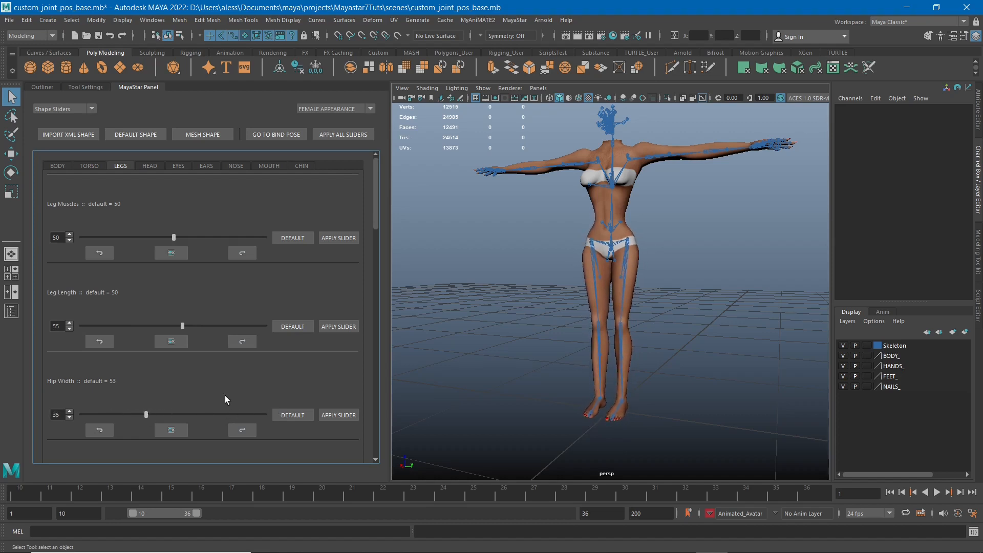
pyautogui.scroll(-5, 233, 378)
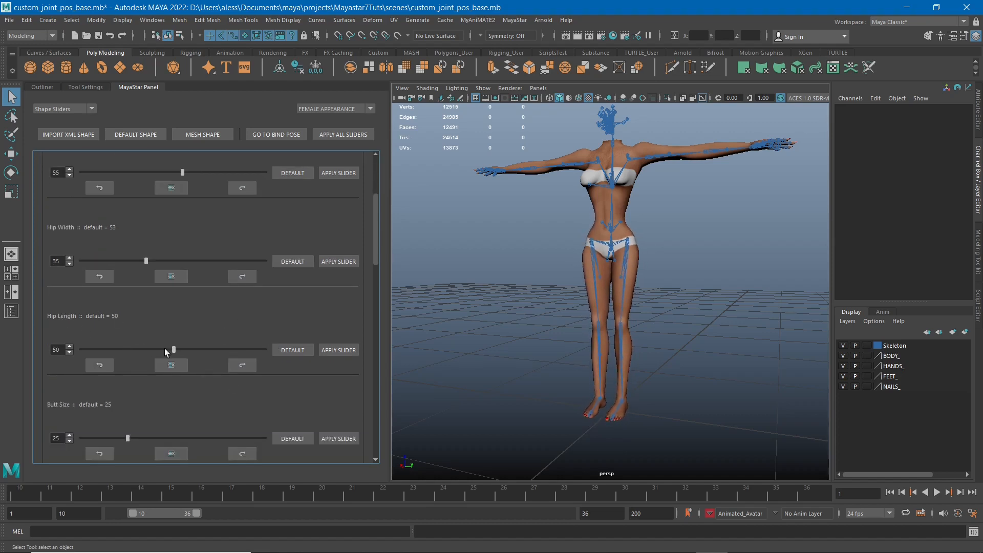
pyautogui.moveTo(174, 353); pyautogui.dragTo(201, 349)
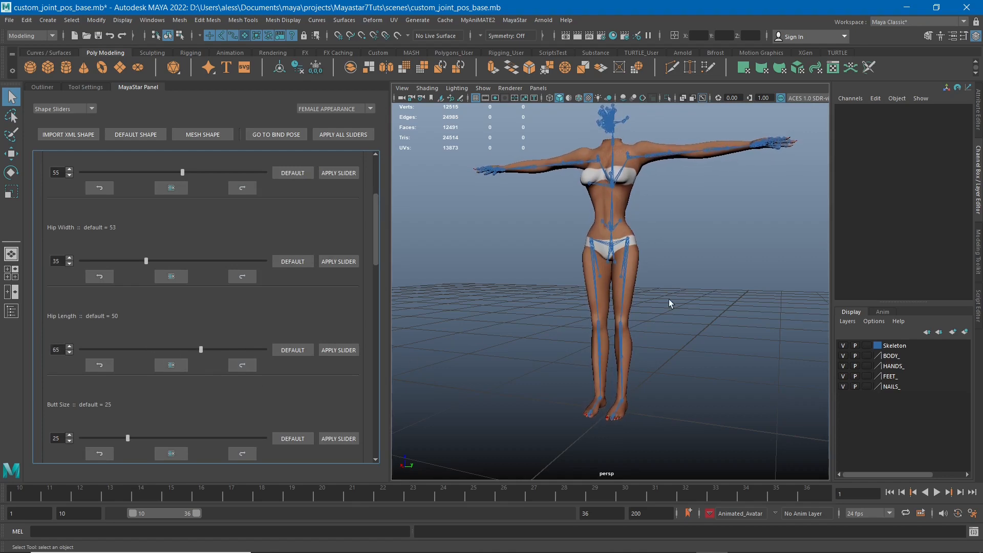
pyautogui.moveTo(669, 303)
pyautogui.keyDown('alt'); pyautogui.mouseDown()
pyautogui.moveTo(742, 297)
pyautogui.moveTo(633, 319)
pyautogui.moveTo(634, 285)
pyautogui.moveTo(615, 292)
pyautogui.moveTo(658, 290)
pyautogui.mouseUp(); pyautogui.keyUp('alt')
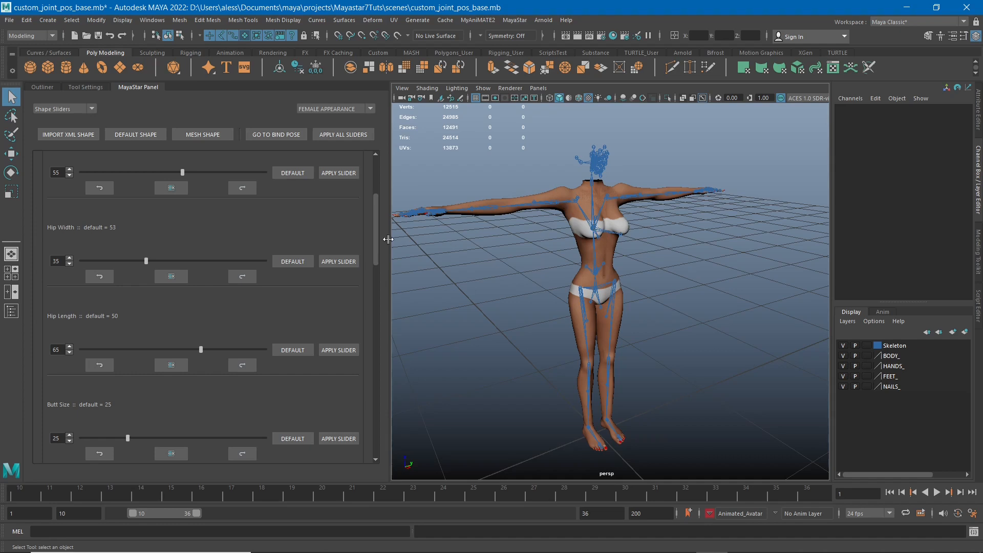
# - Select the avatar's pelvis joint and extend the selection to the entire skeleton hierarchy
pyautogui.moveTo(377, 234); pyautogui.dragTo(376, 178)
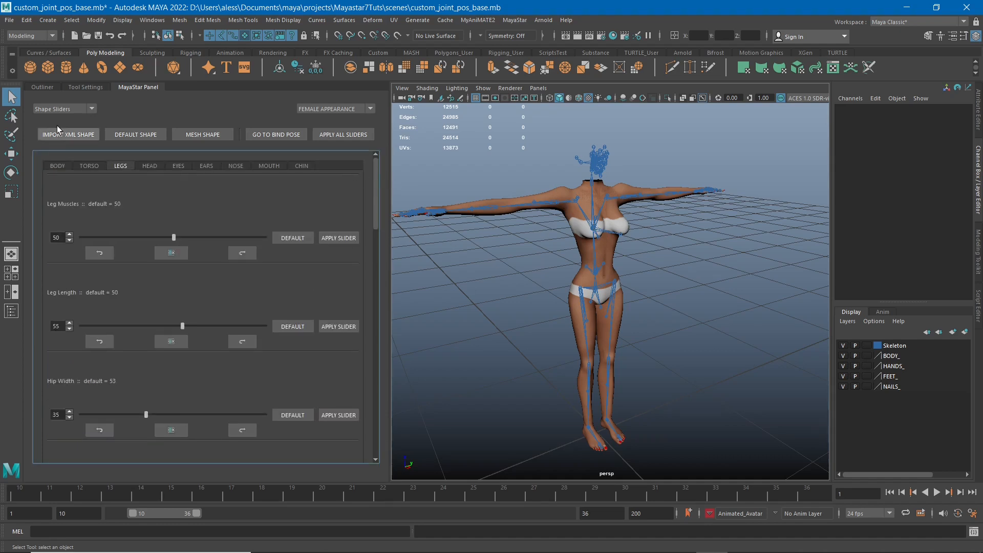
pyautogui.click(64, 109)
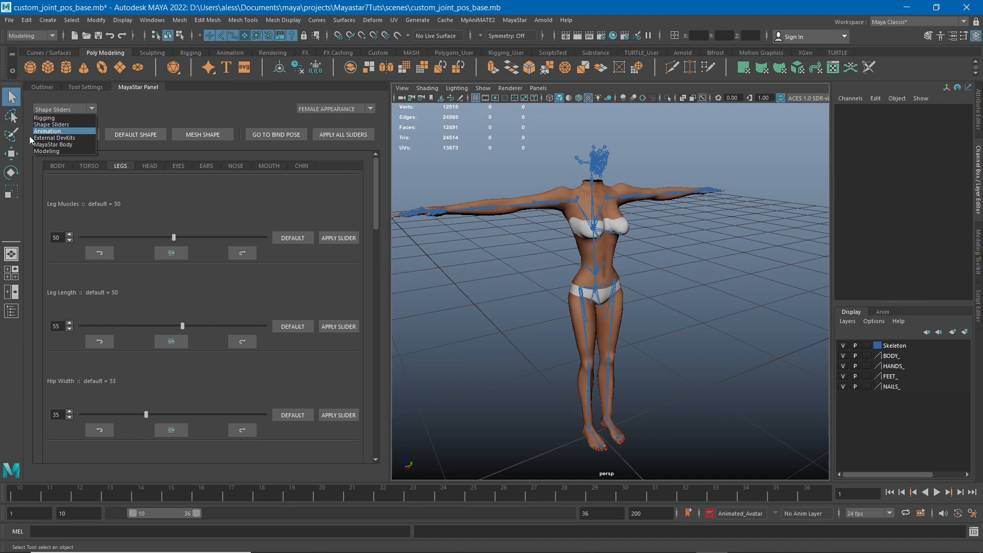
pyautogui.click(594, 290)
pyautogui.click(596, 289)
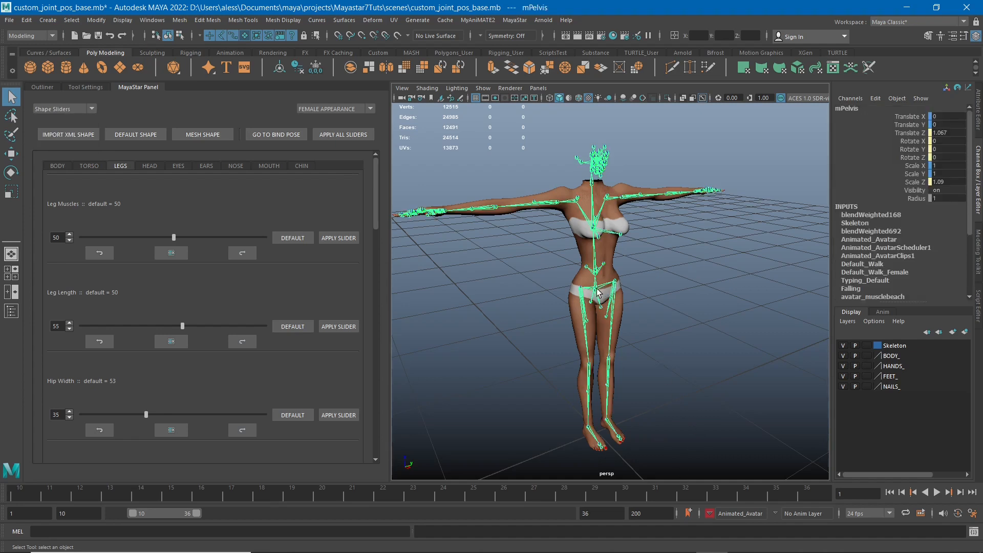
pyautogui.keyDown('alt'); pyautogui.moveTo(661, 287); pyautogui.dragTo(639, 281); pyautogui.keyUp('alt')
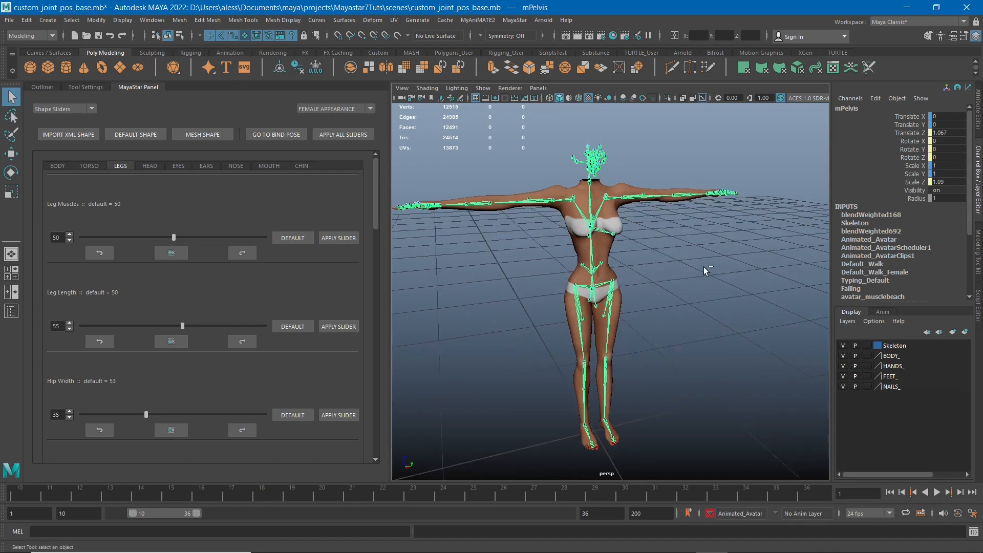
pyautogui.moveTo(704, 268); pyautogui.dragTo(698, 359, button='right')
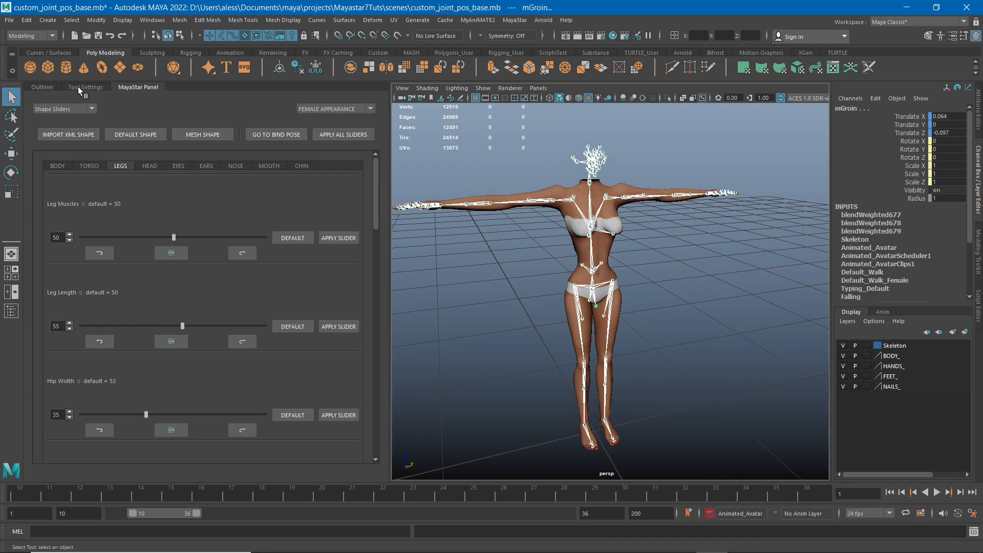
# - Show the External DevKits tools with the delta setup option and clear the skeleton selection
pyautogui.click(56, 109)
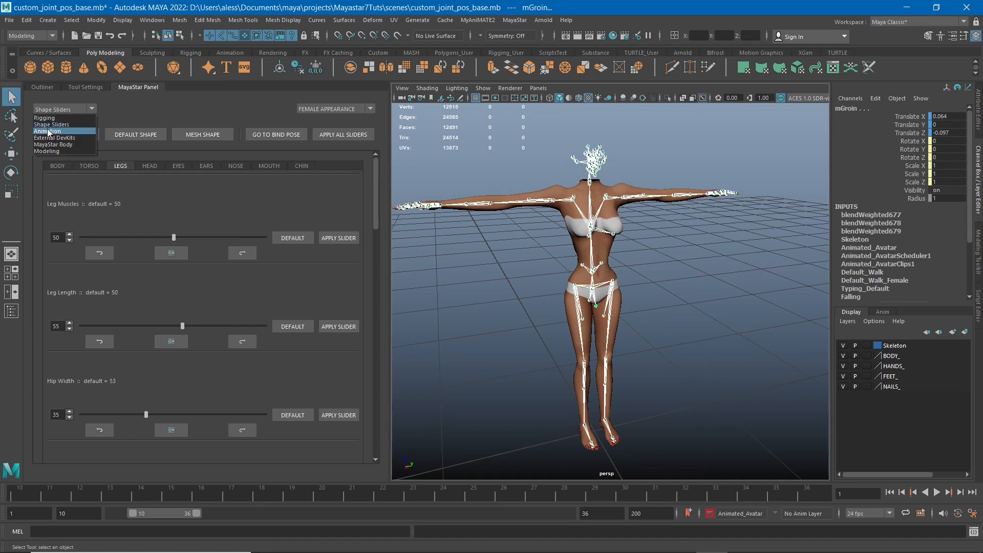
pyautogui.click(54, 137)
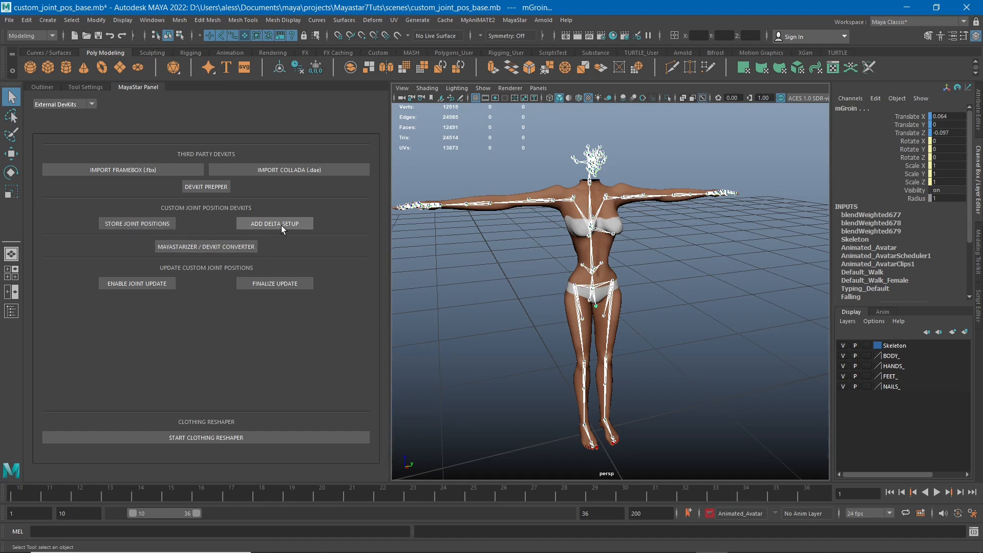
pyautogui.keyDown('alt'); pyautogui.moveTo(533, 317); pyautogui.dragTo(491, 293, button='right'); pyautogui.keyUp('alt')
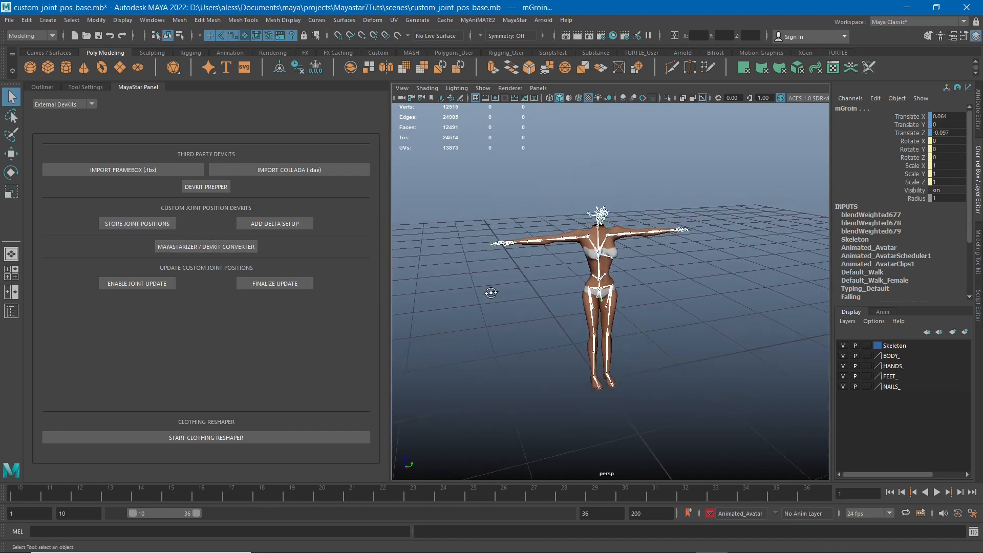
pyautogui.keyDown('alt'); pyautogui.moveTo(490, 292); pyautogui.dragTo(503, 352); pyautogui.keyUp('alt')
pyautogui.keyDown('alt'); pyautogui.moveTo(521, 349); pyautogui.dragTo(542, 339); pyautogui.keyUp('alt')
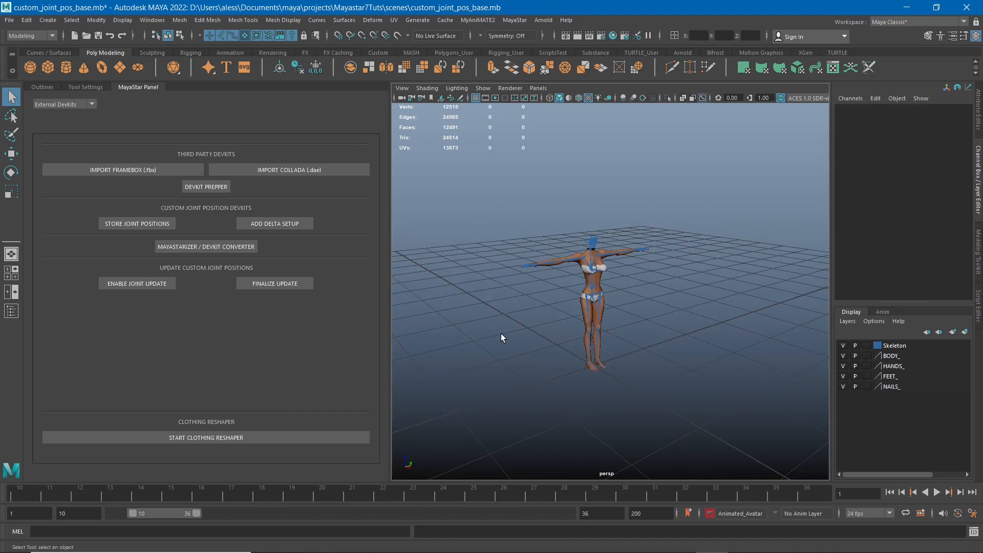